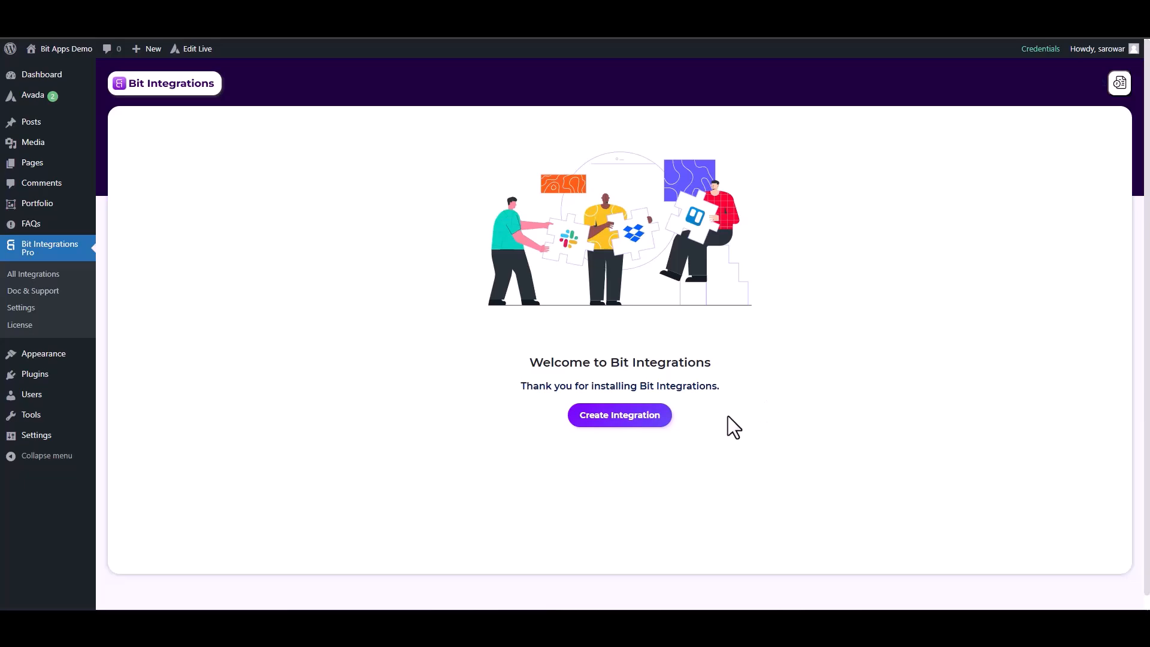
Create a new integration with the Avada Forms trigger and start fetching, awaiting a form submission.
click(655, 418)
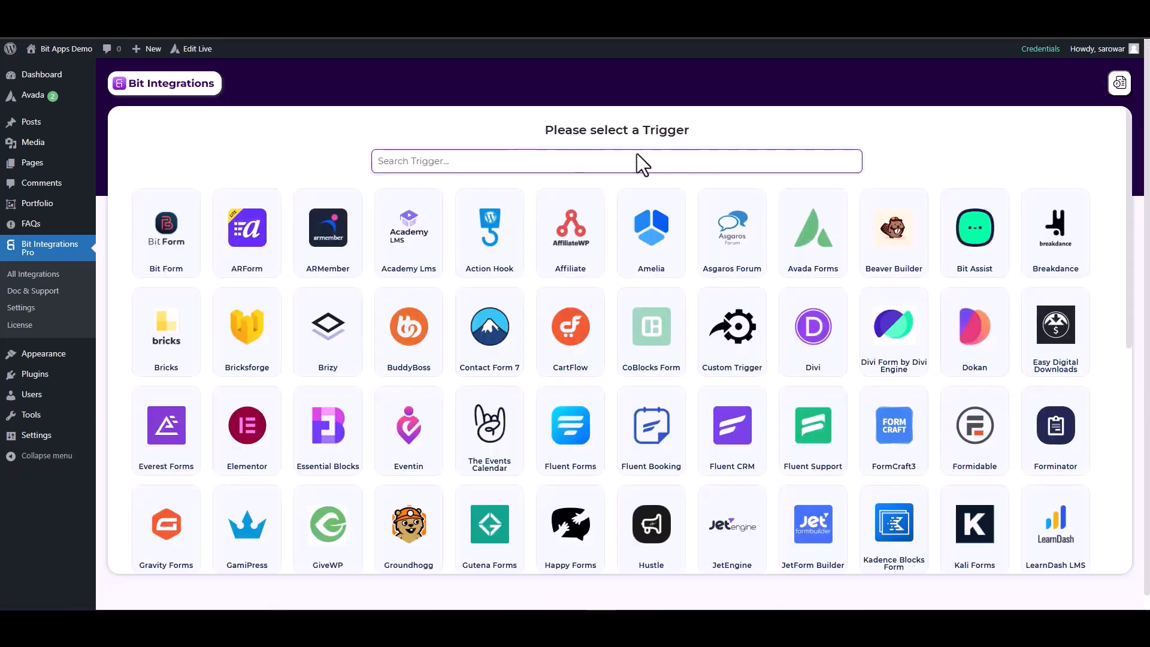
click(802, 243)
click(636, 281)
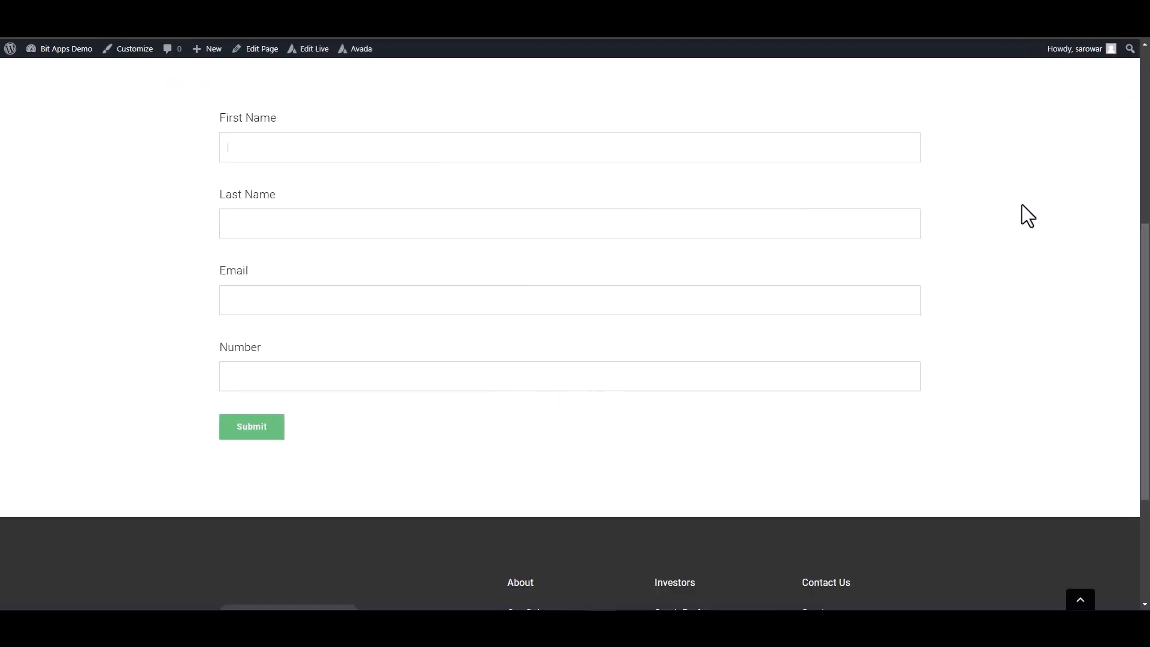
Fill First and Last Name with 'test', plus a test email and number, and submit.
text(test)
click(914, 220)
text(test-1)
click(792, 308)
text(test@gmail.com)
click(796, 376)
text(123456)
click(273, 433)
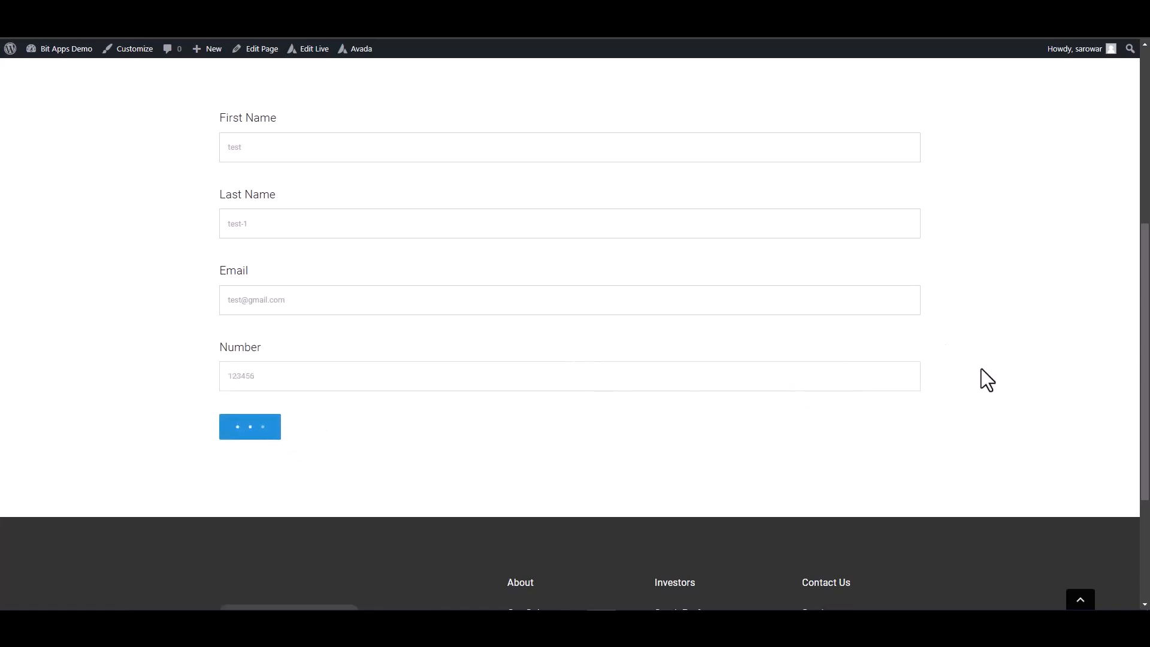
triple_click(563, 475)
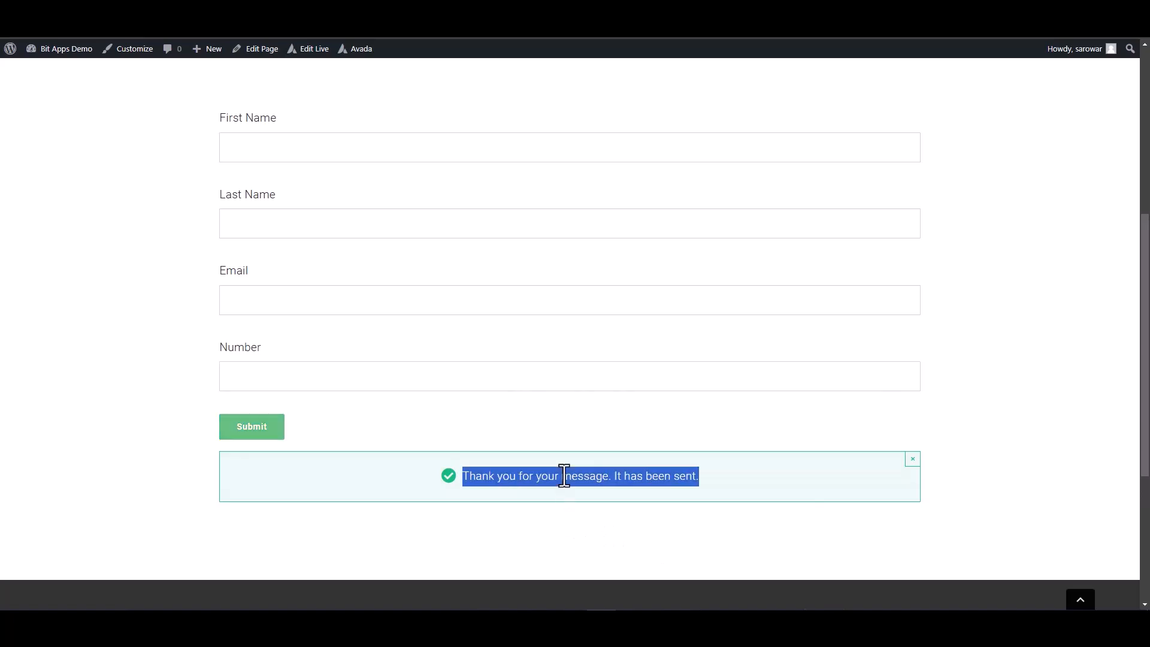
click(990, 383)
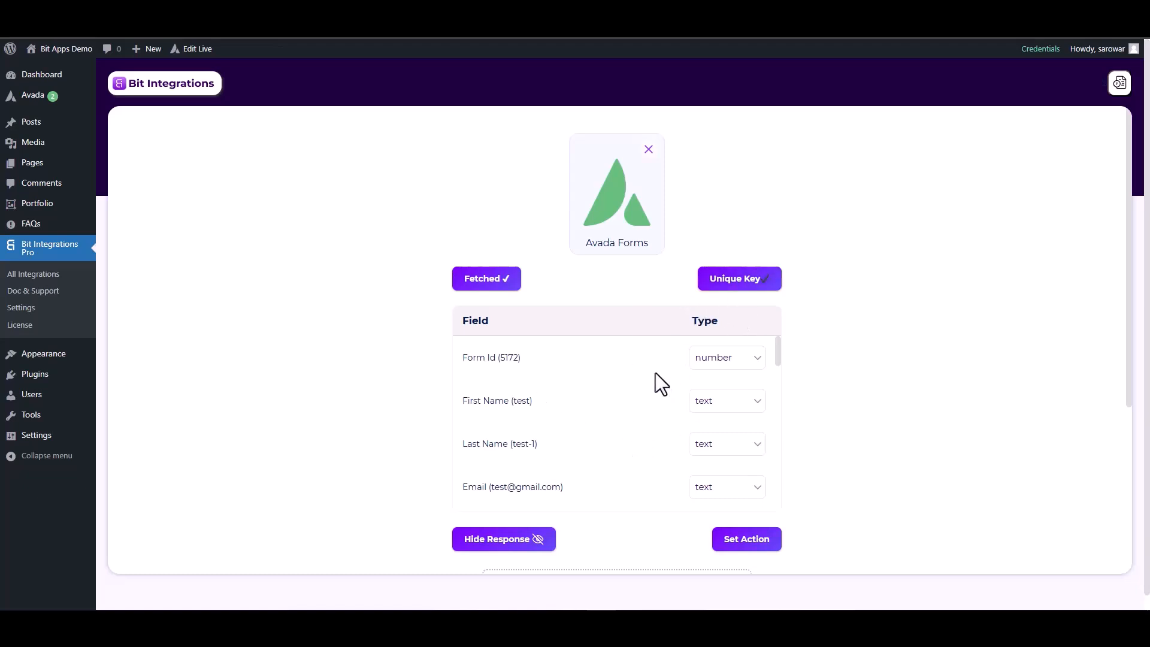
Set the fetched Email field's type to email and Number's to number, then proceed to Set Action.
scroll(684, 401, down, 1)
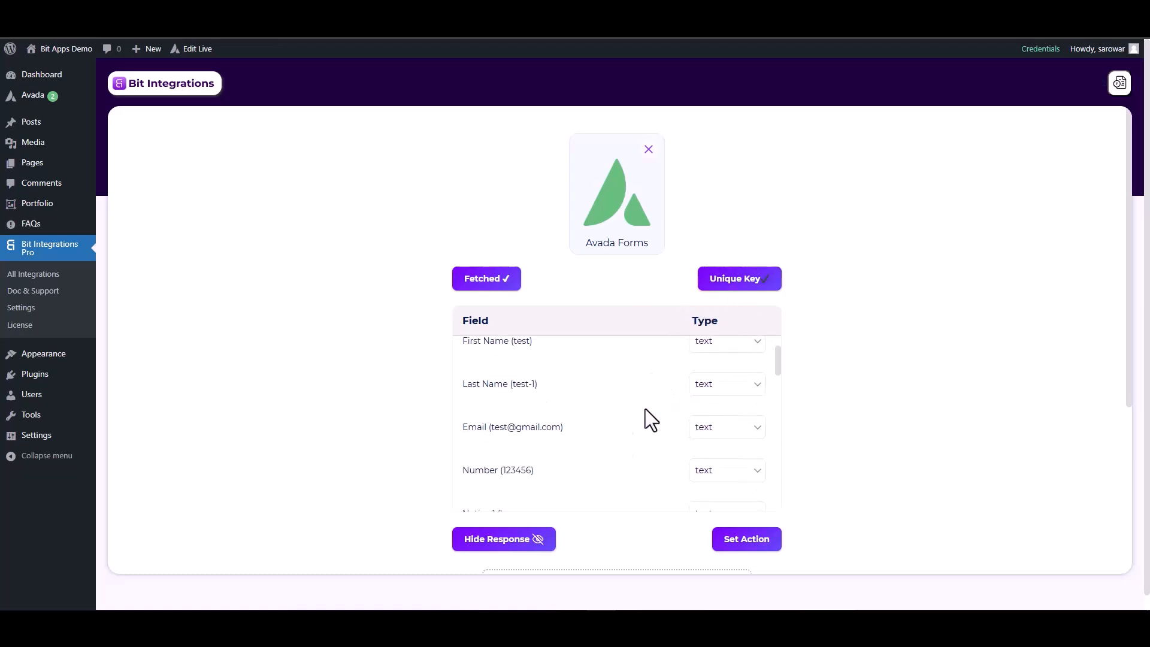
click(713, 433)
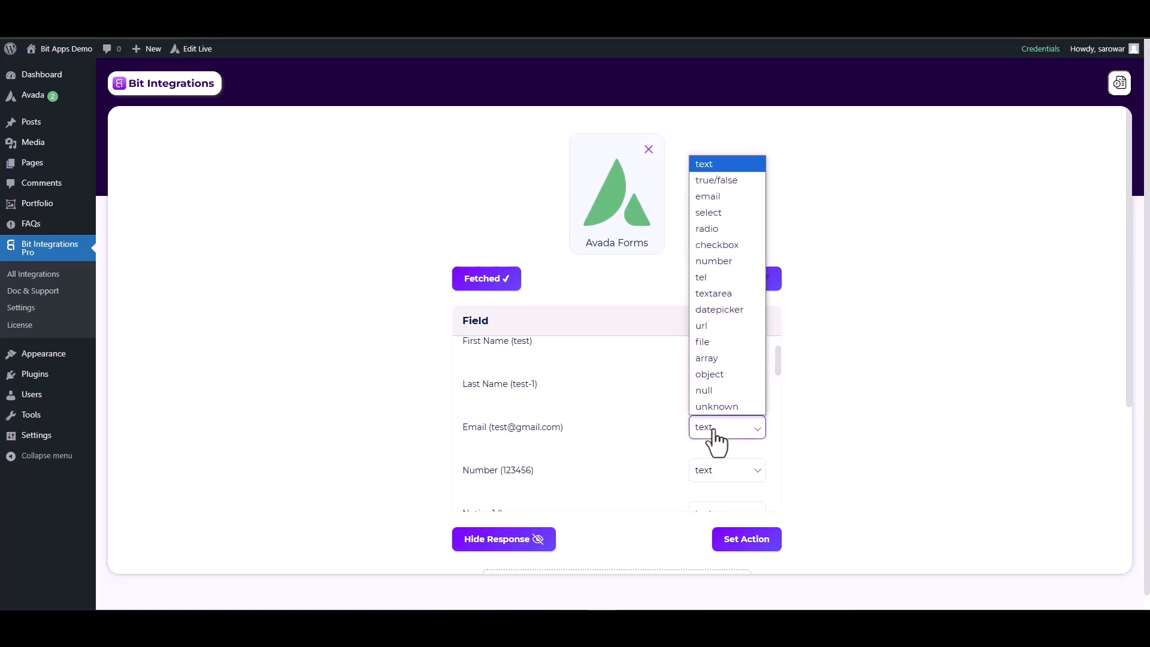
click(709, 197)
click(706, 477)
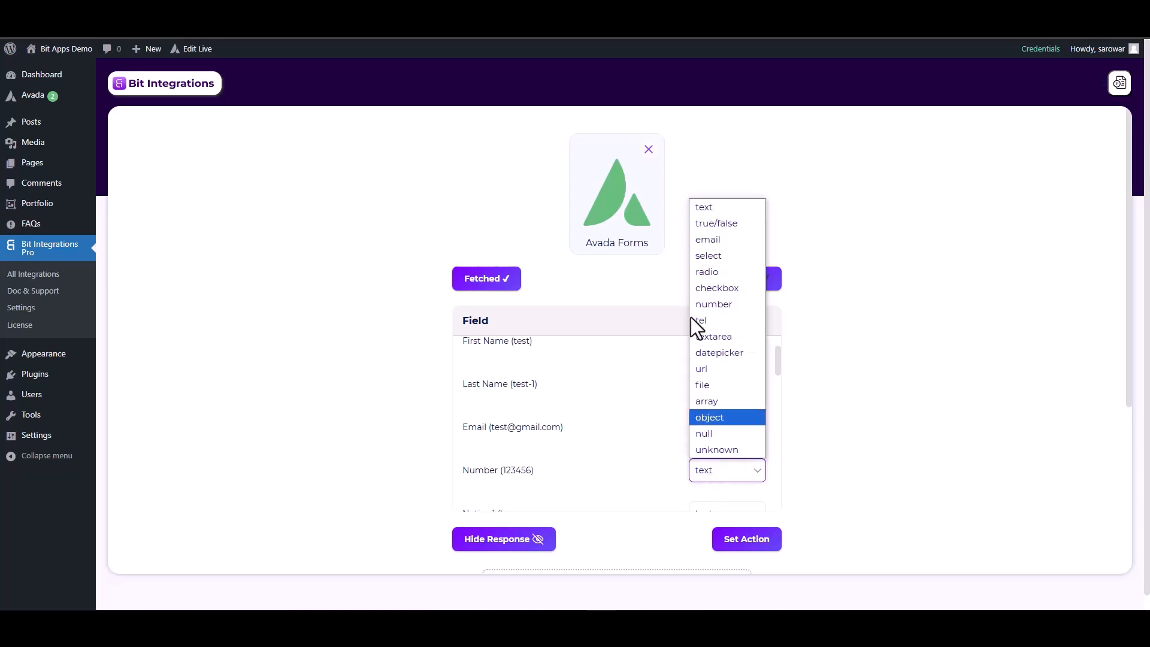
click(706, 316)
scroll(719, 461, down, 5)
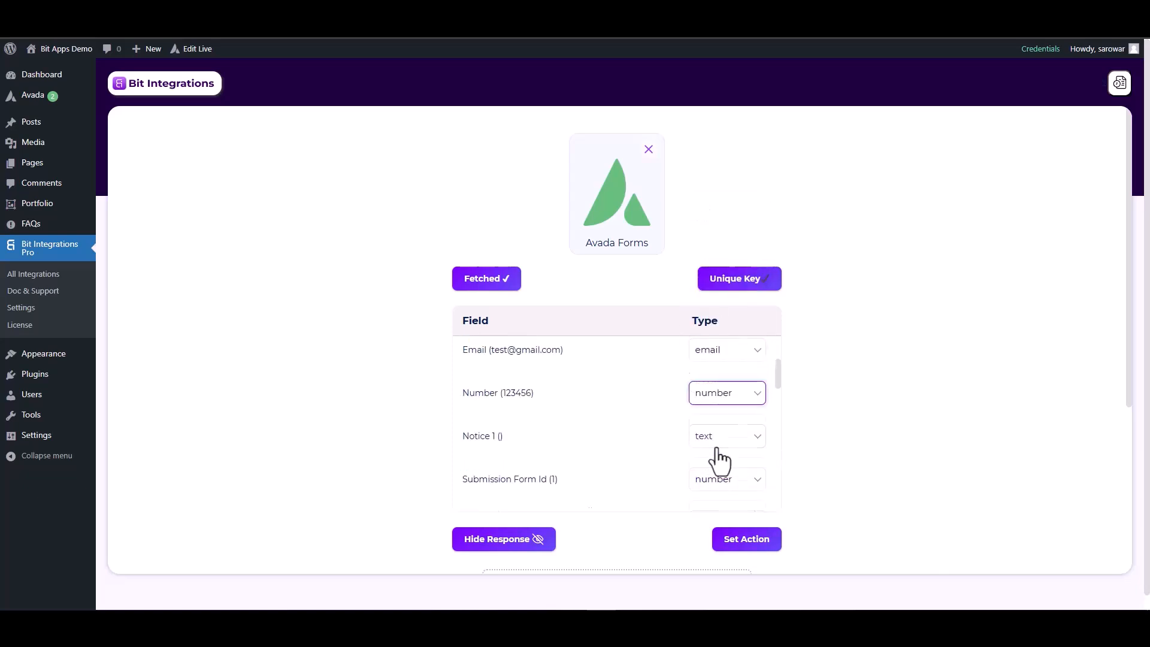
scroll(820, 458, down, 2)
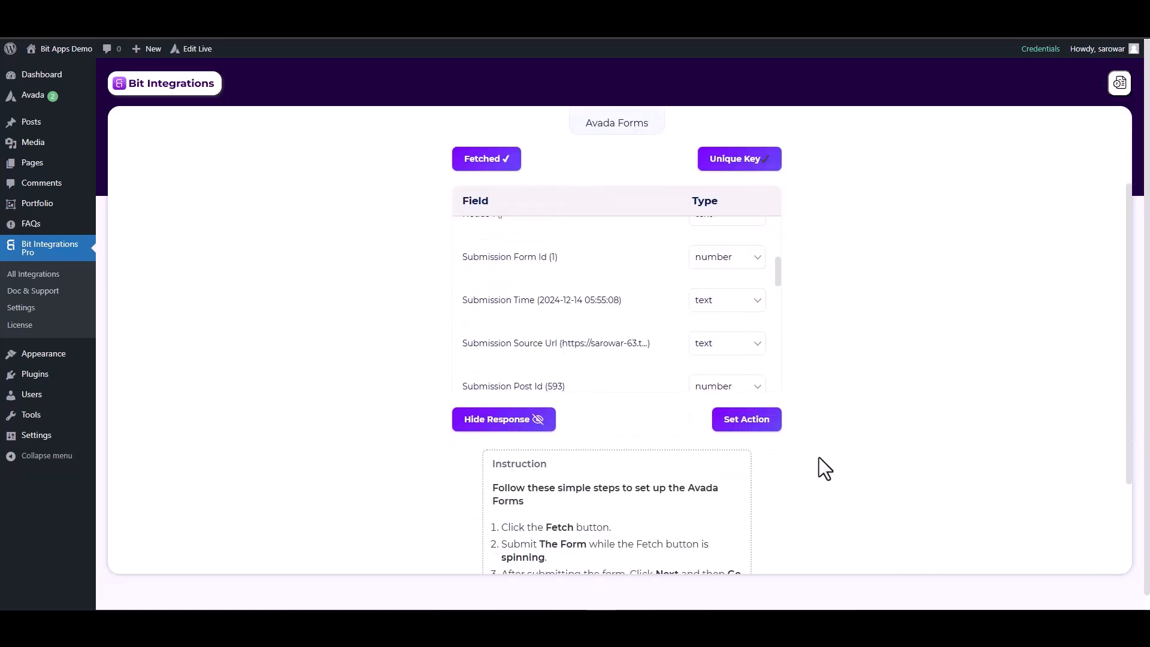
click(749, 422)
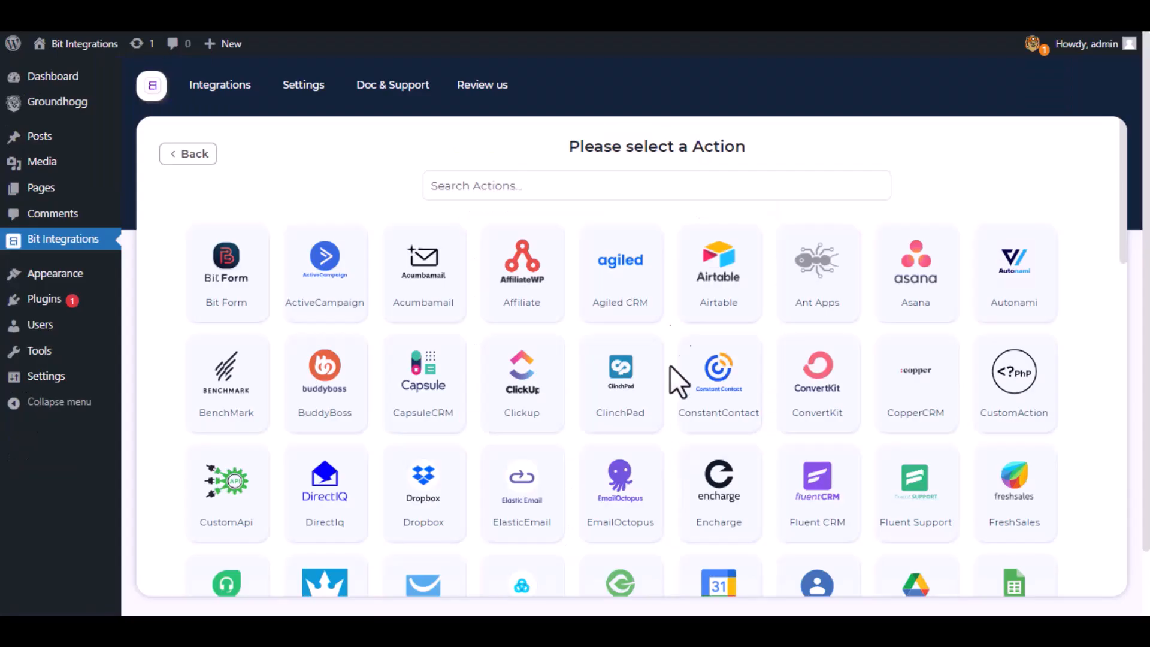
Search the actions for 'Groun' and choose Groundhogg as the action.
click(675, 187)
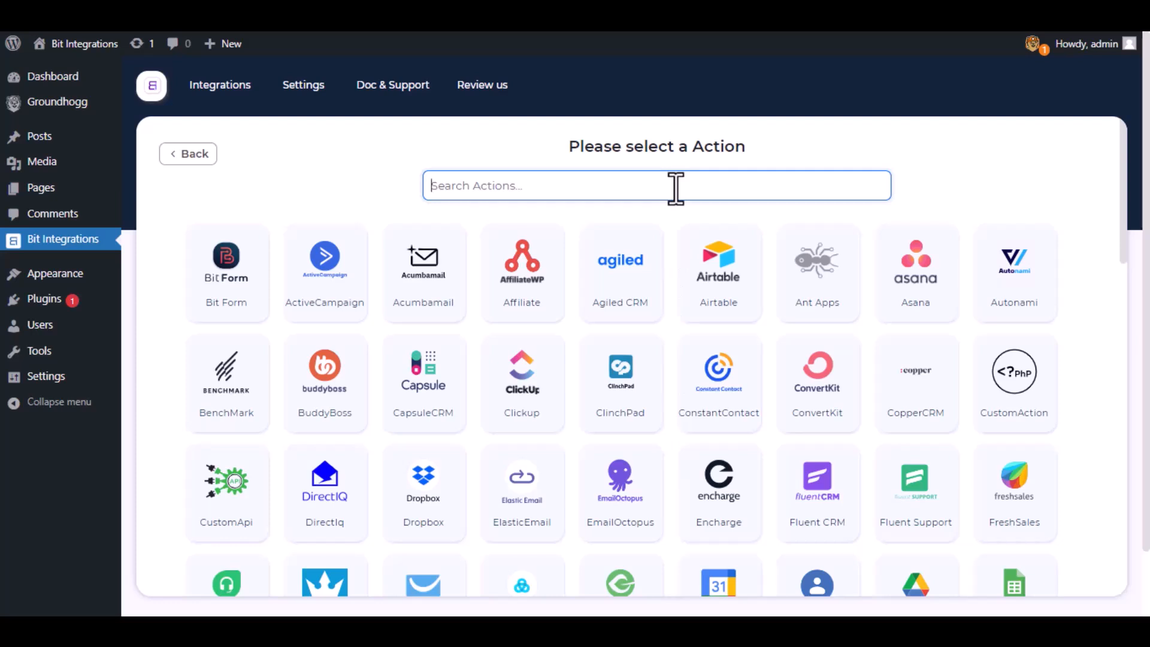
text(Groun)
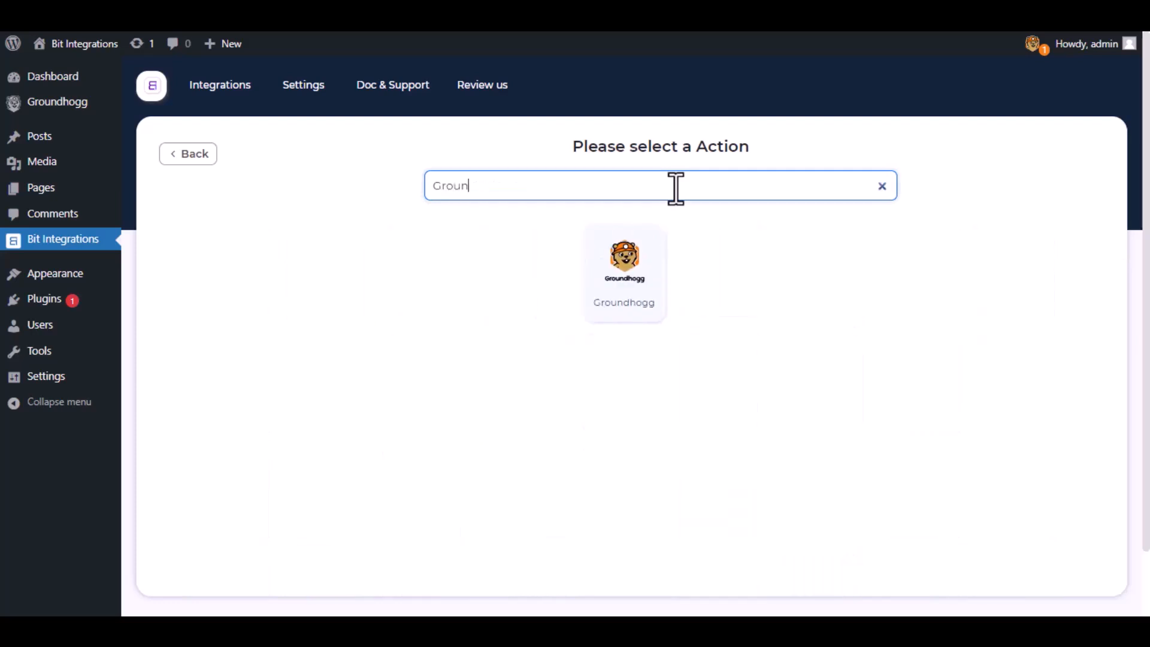
click(637, 311)
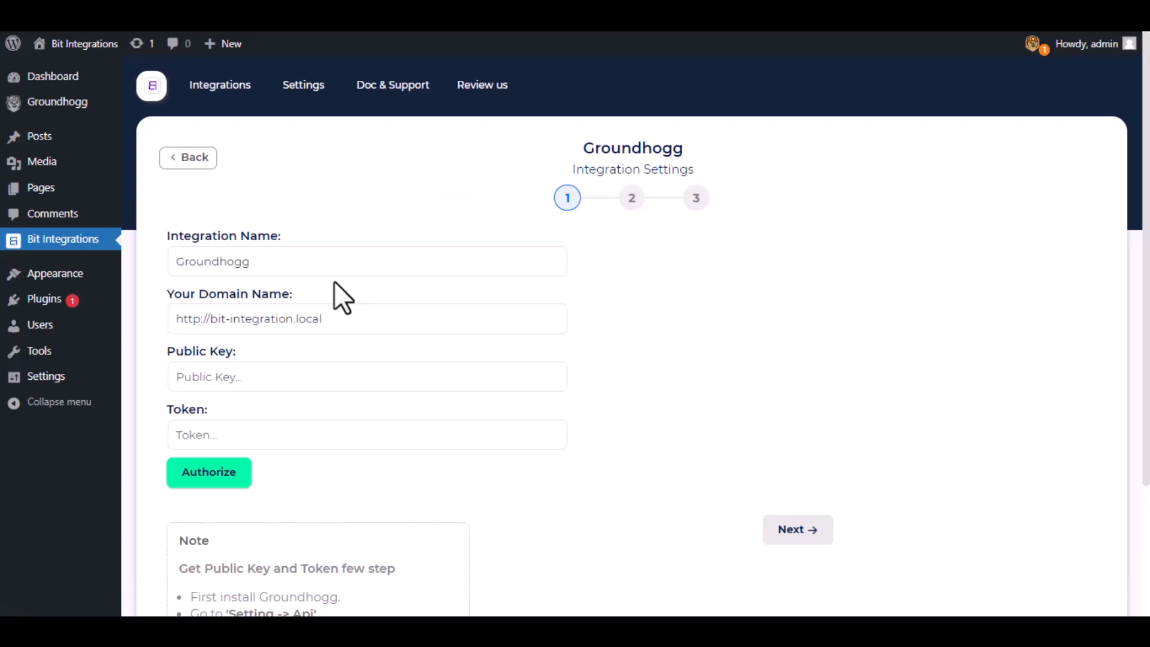
Review the integration name and Groundhogg note, then switch to Groundhogg's Welcome page.
drag(262, 261, 158, 266)
click(158, 266)
scroll(163, 346, down, 3)
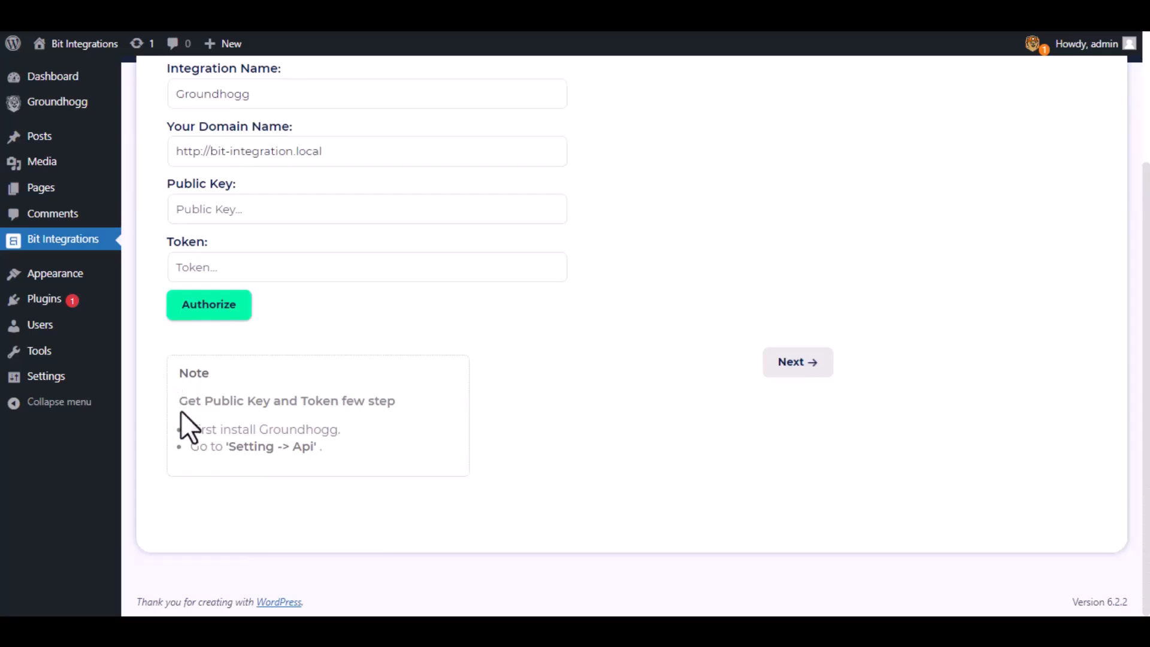
drag(175, 398, 382, 463)
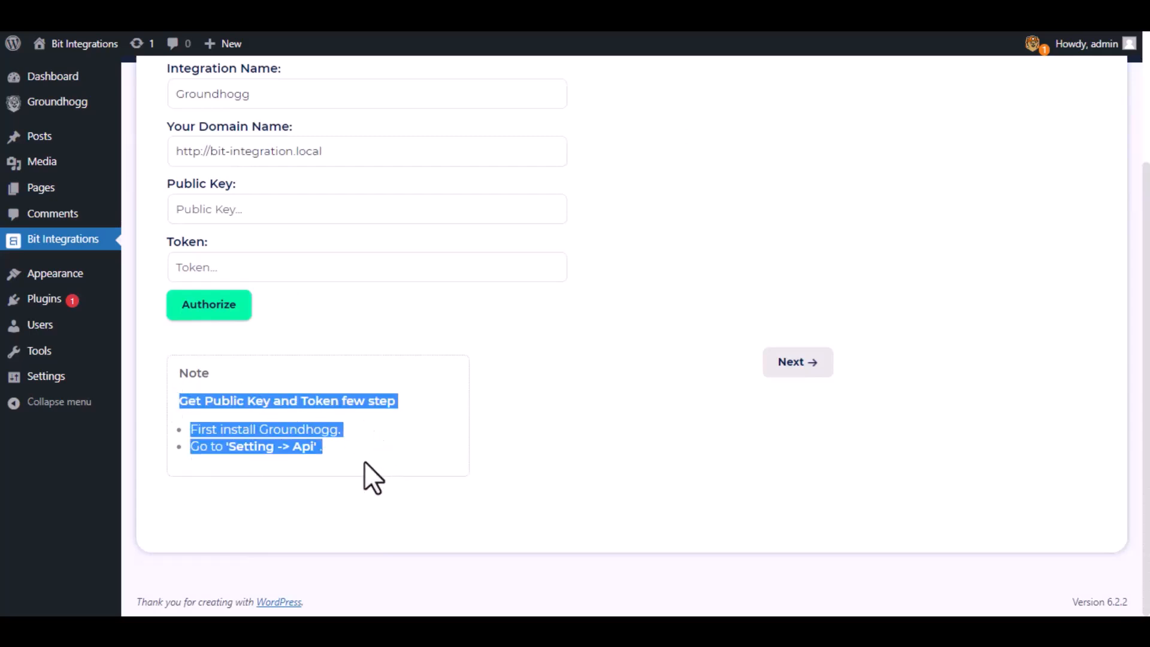
click(364, 462)
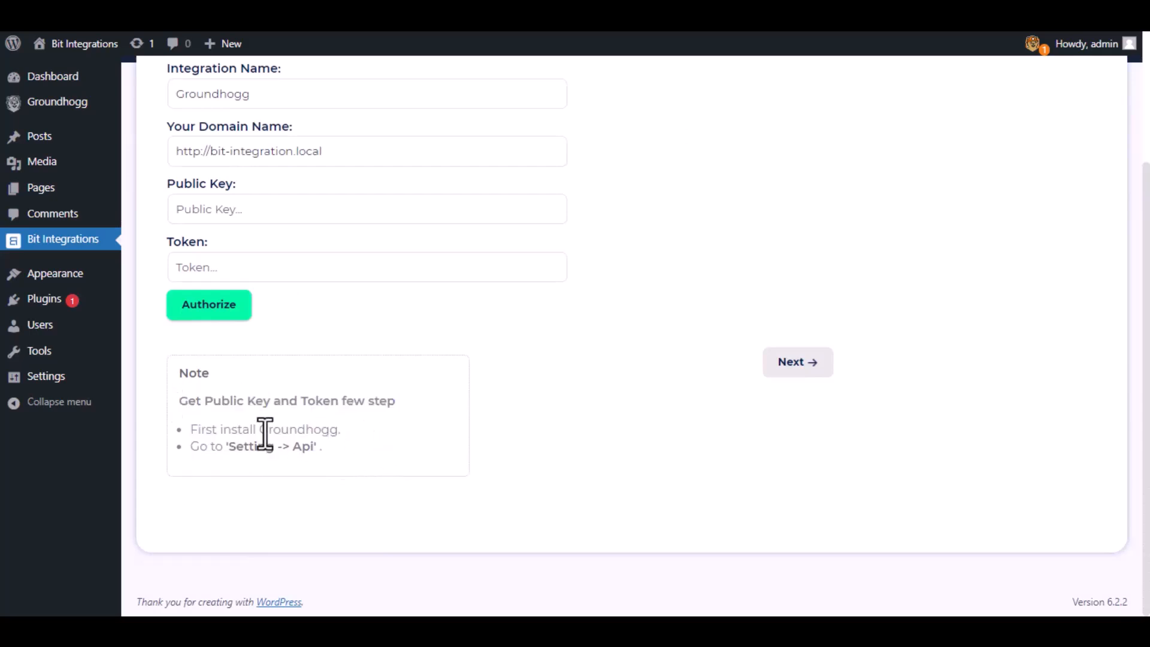
click(161, 18)
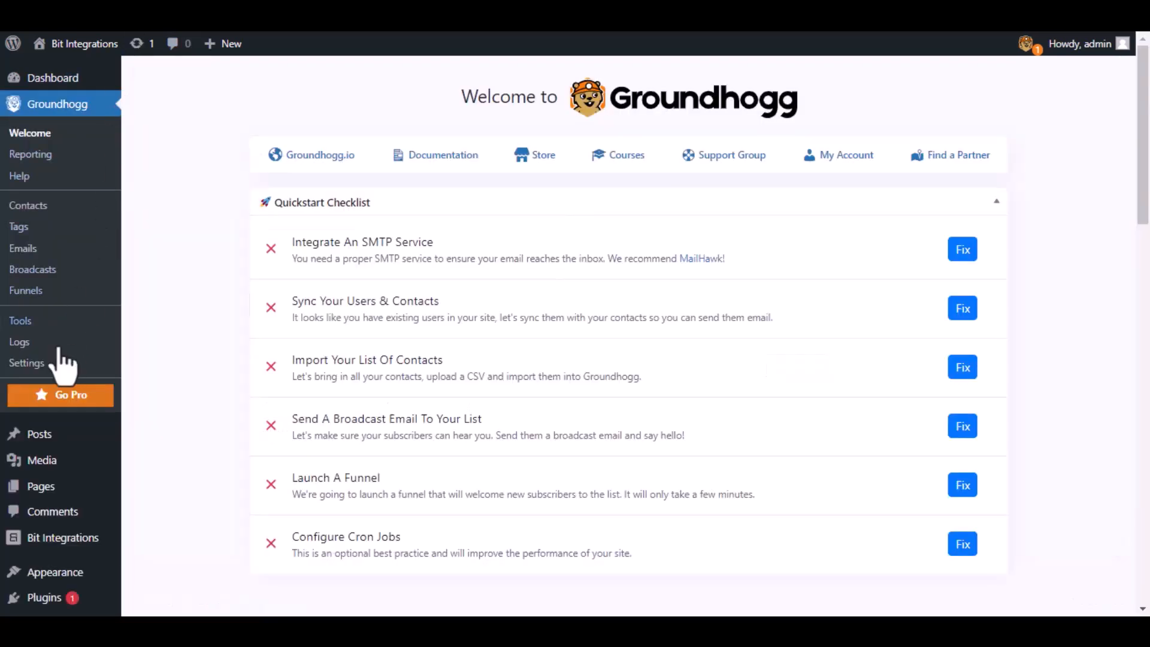
Generate a new API key for the admin user in Groundhogg's API settings and select its public key.
click(48, 366)
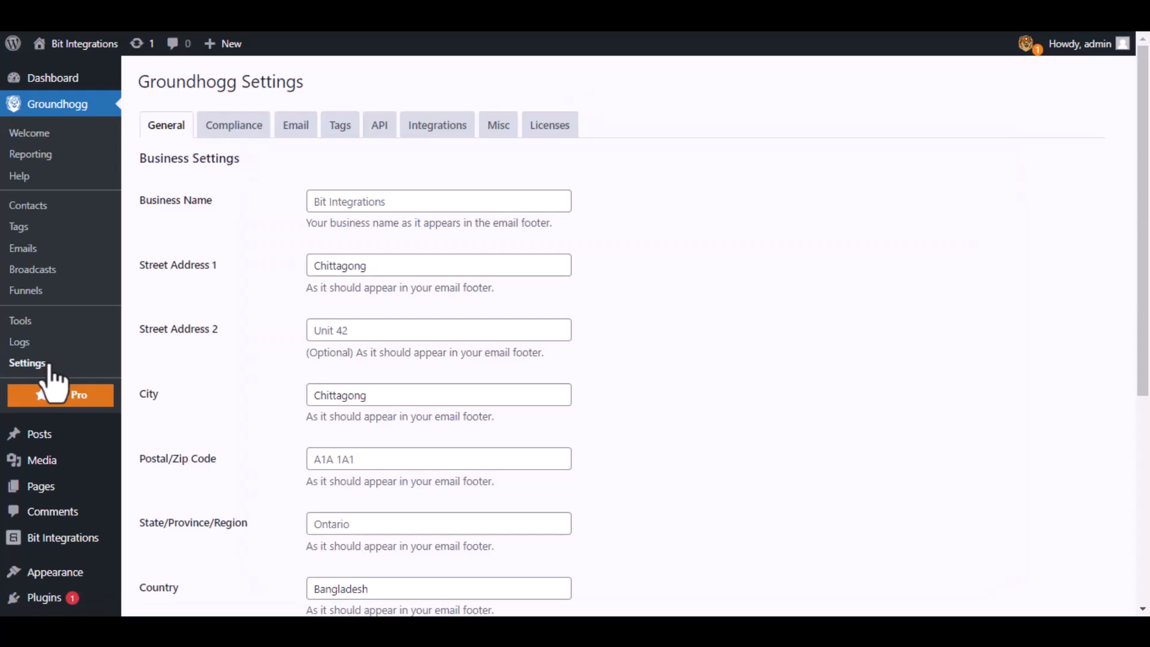
click(382, 124)
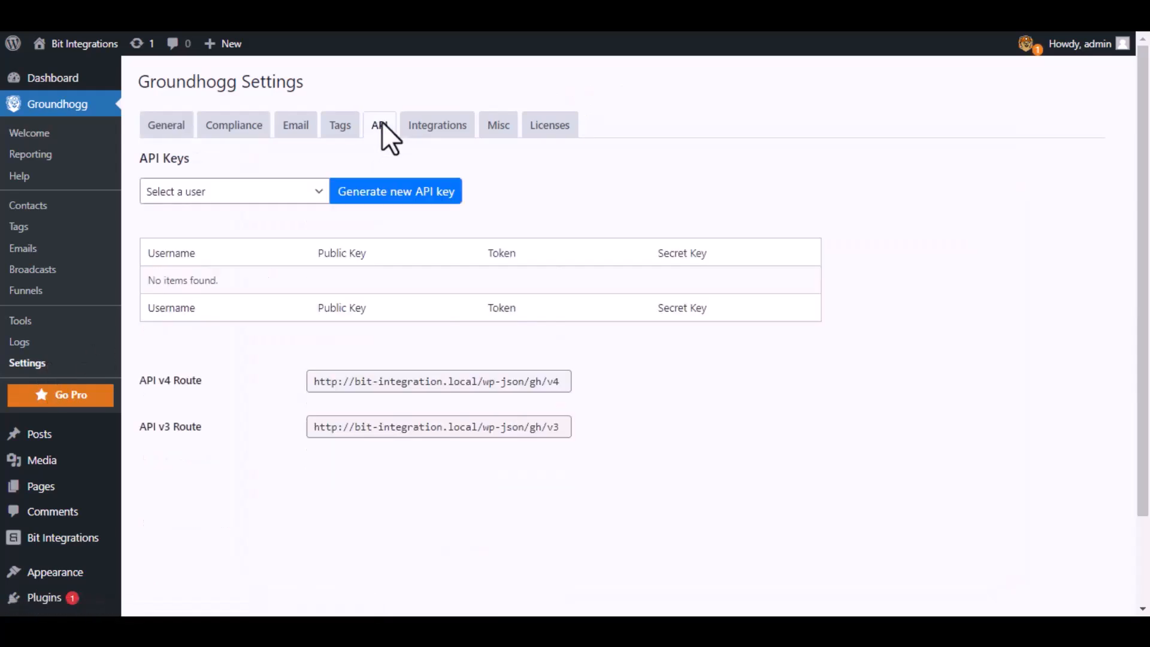
click(308, 198)
click(280, 226)
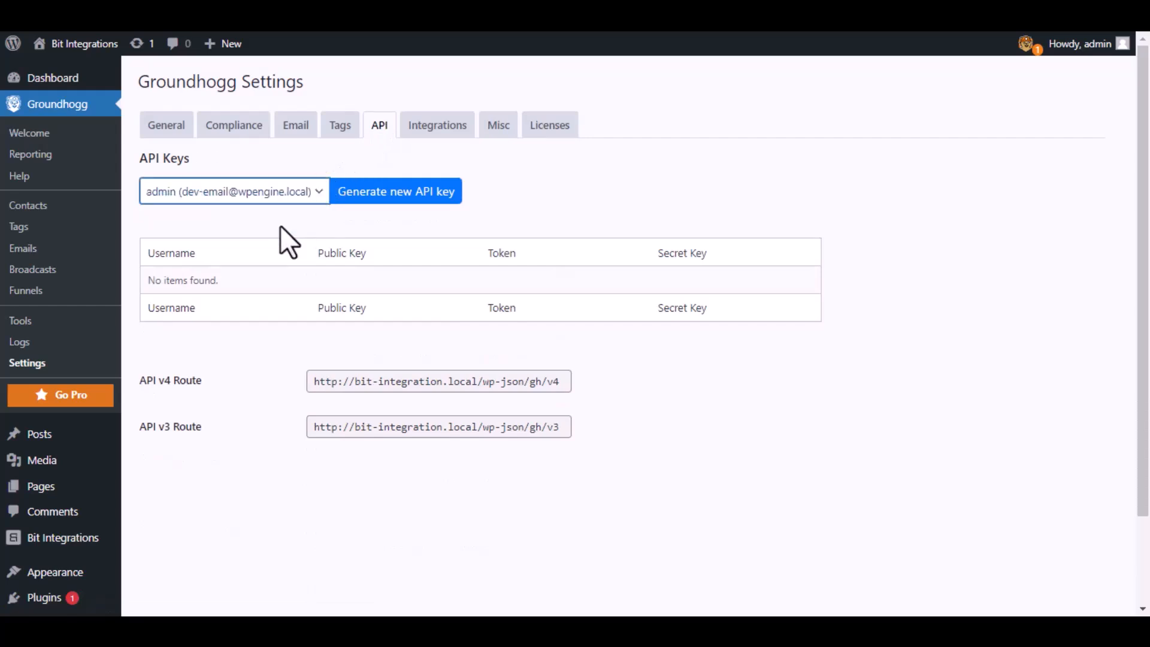
click(398, 192)
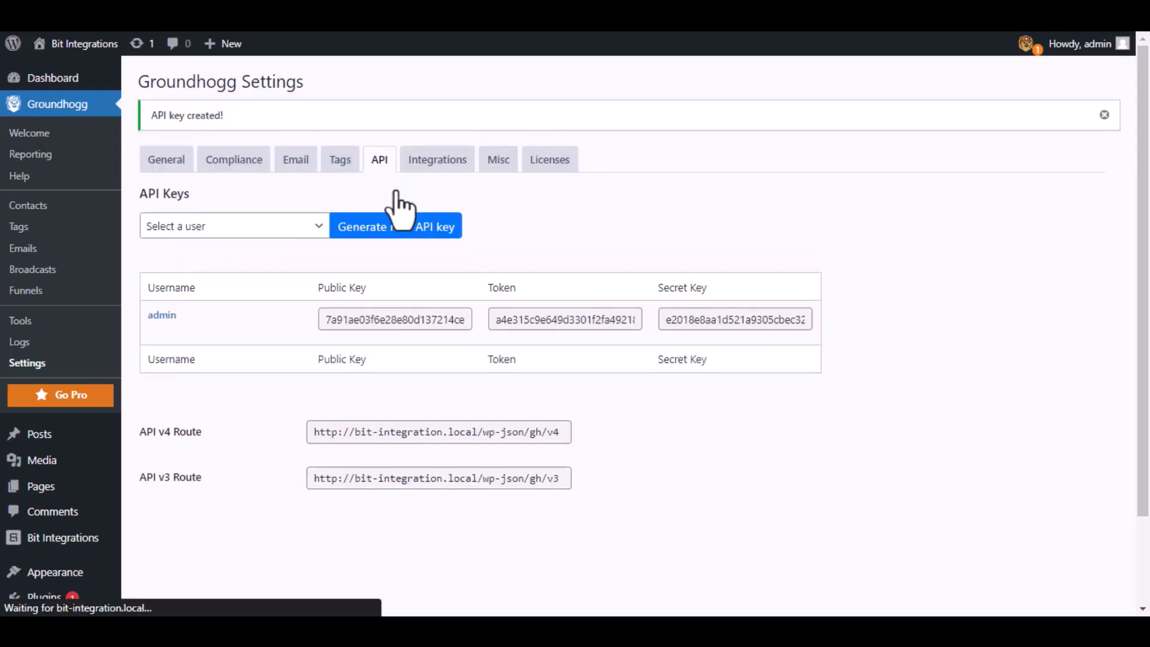
click(408, 320)
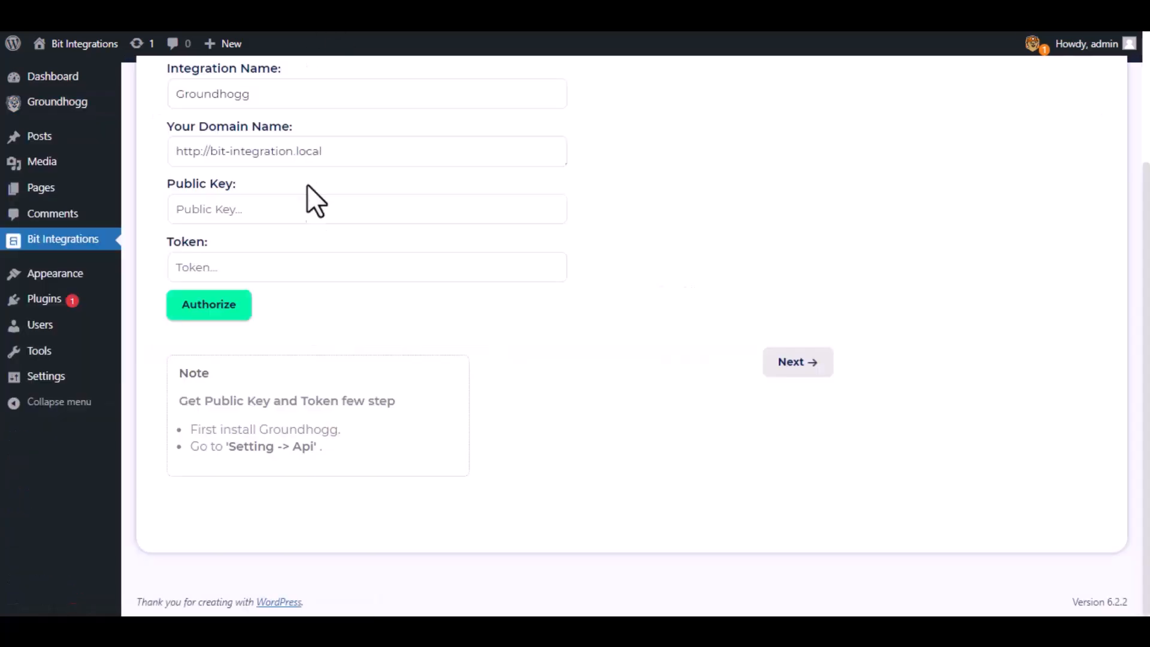
Paste the Groundhogg public key and token into Bit Integrations and authorize the connection.
click(307, 209)
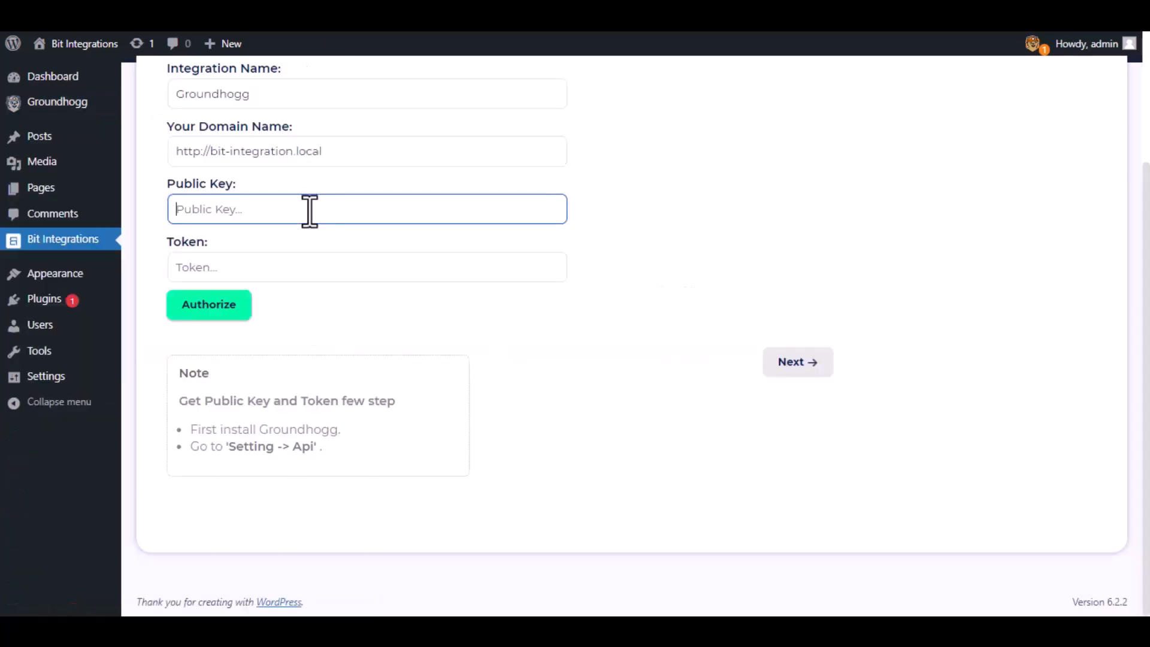
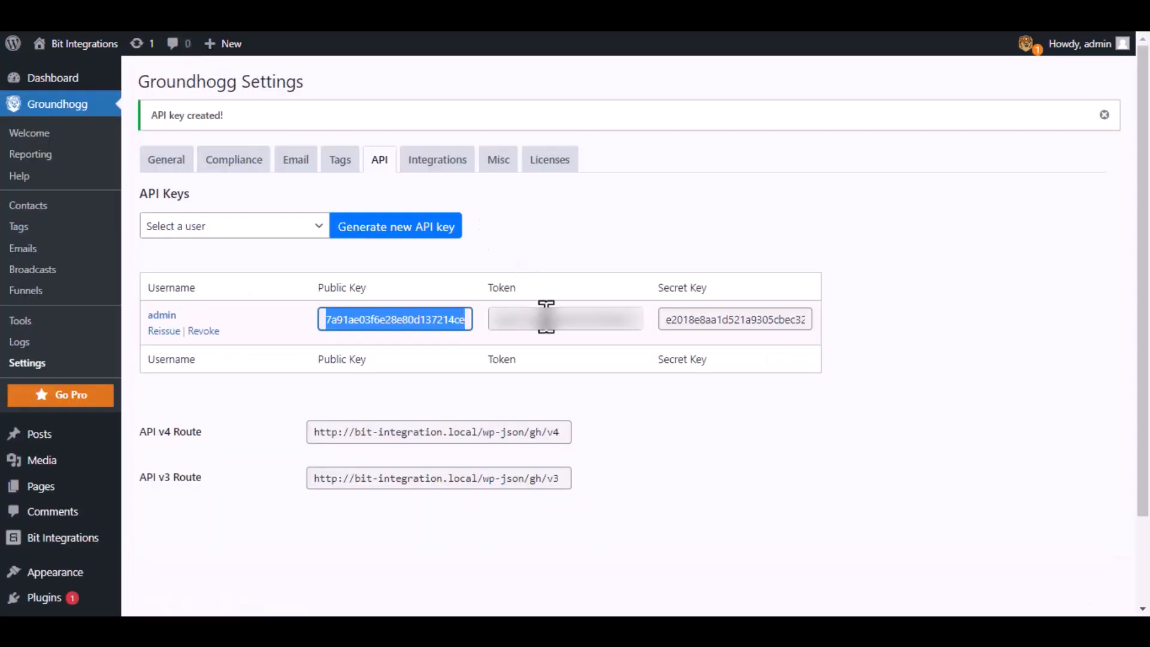
click(546, 317)
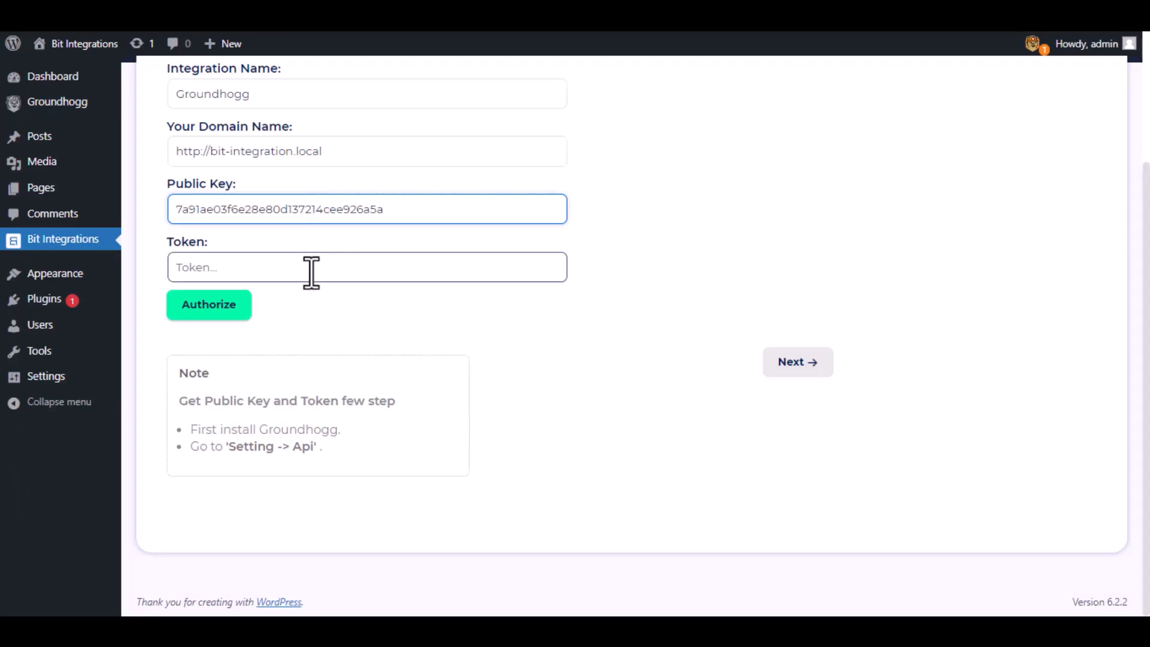
click(311, 272)
key(ctrl+v)
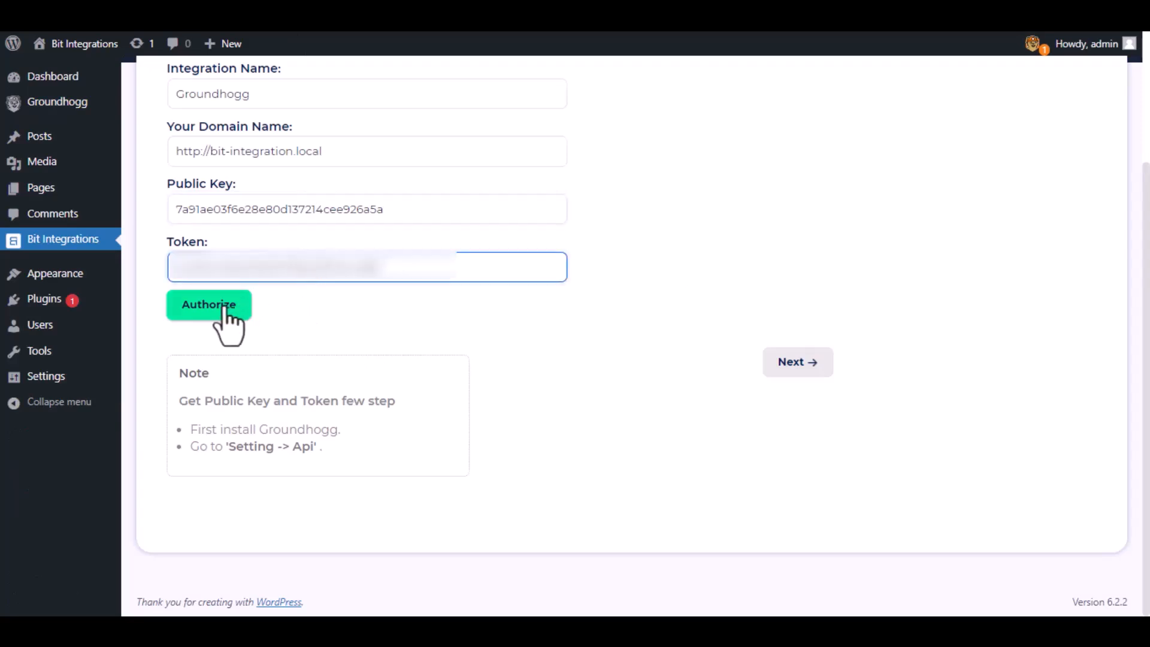
click(198, 316)
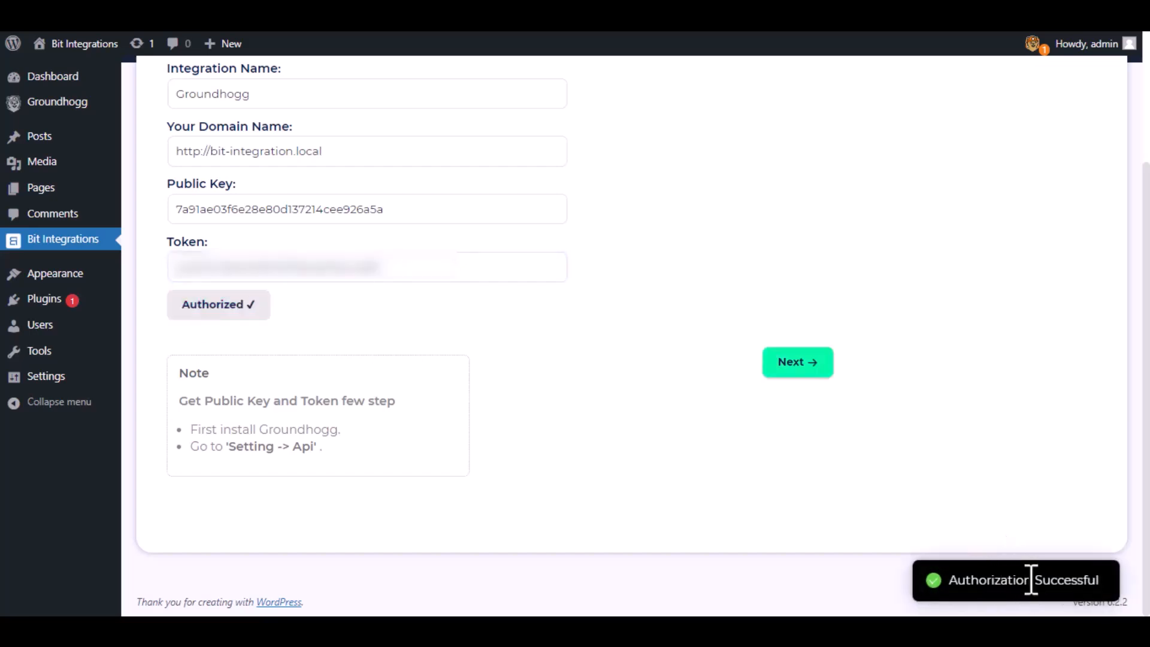
Choose Groundhogg's Create Contact action and map the Email form field.
click(796, 359)
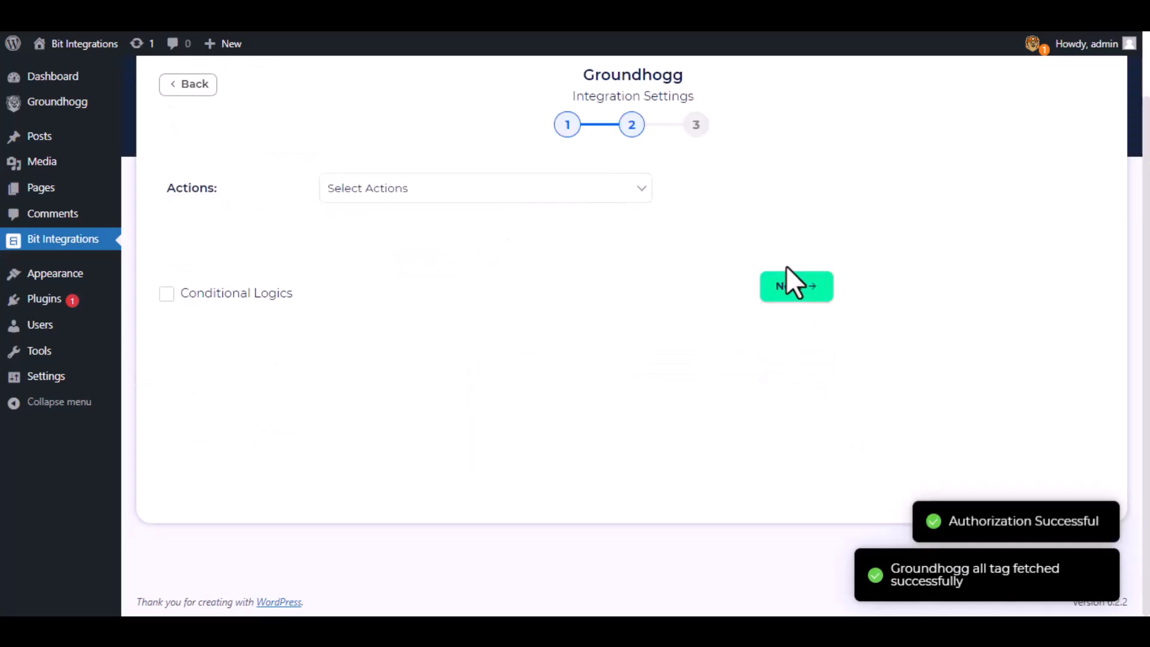
click(546, 191)
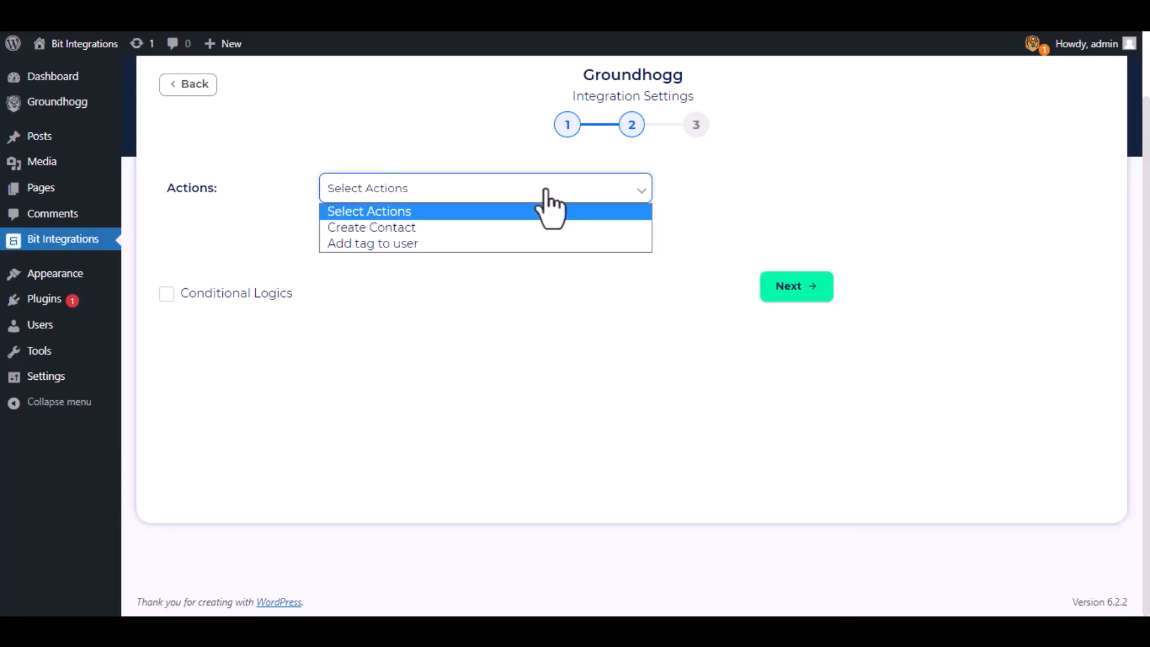
click(385, 227)
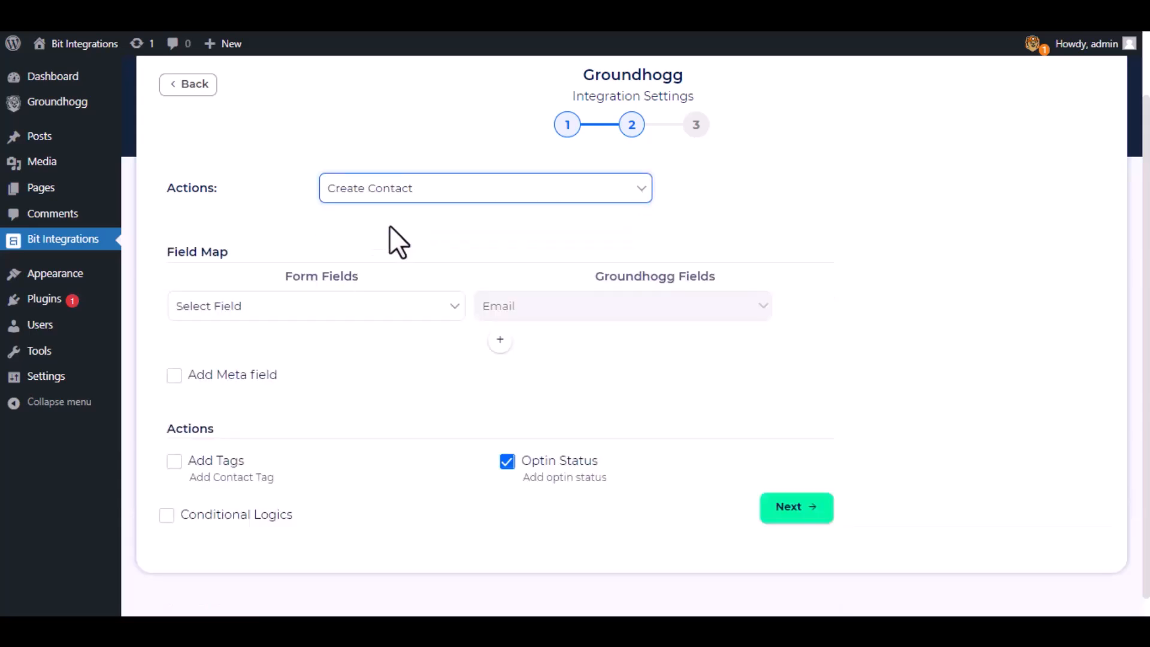
click(324, 308)
click(326, 360)
Add mapping rows linking the First Name and Last Name form fields to Groundhogg's First Name and Last Name.
click(500, 340)
click(479, 346)
click(519, 383)
click(311, 346)
click(278, 463)
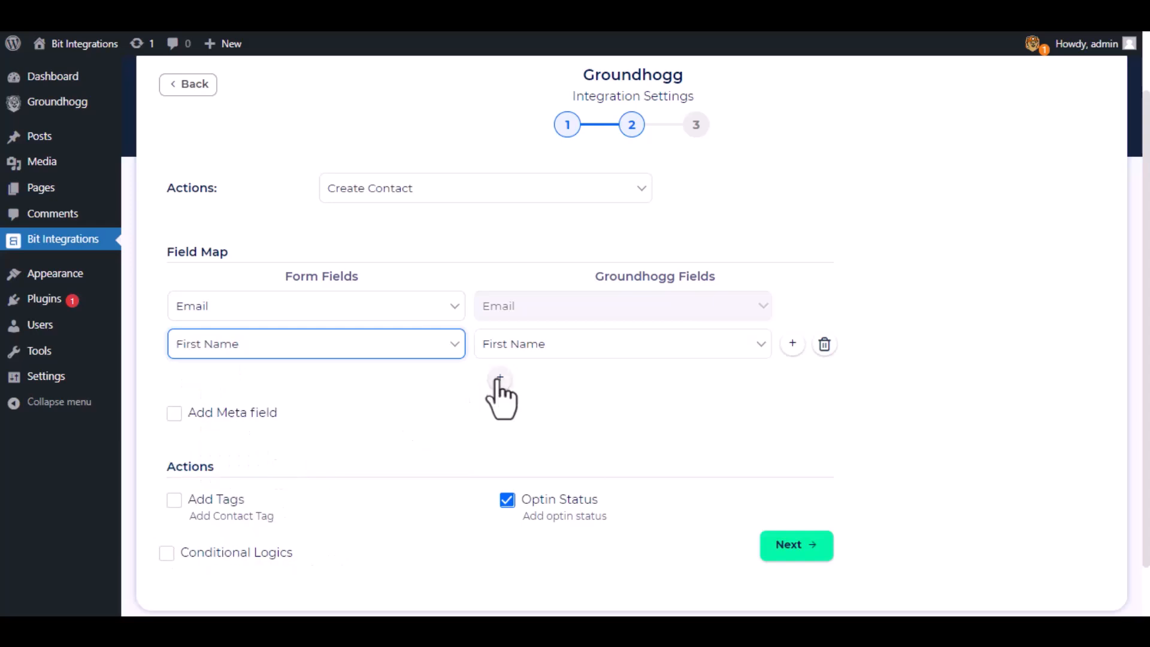
click(500, 377)
click(527, 381)
click(534, 436)
click(400, 388)
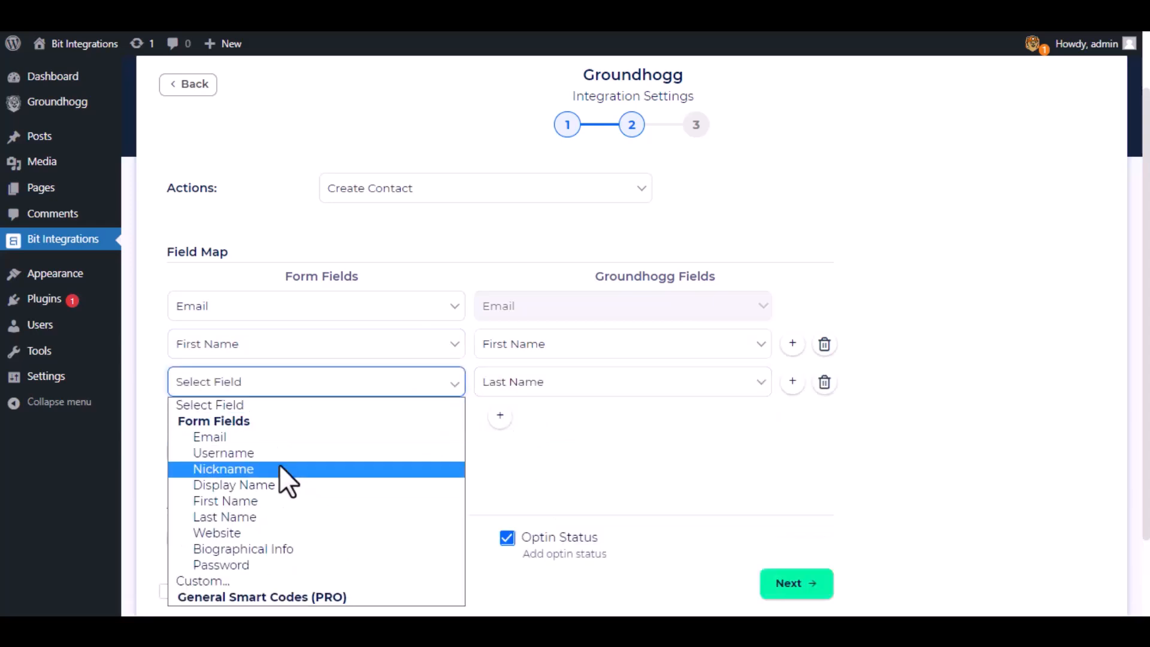
click(282, 516)
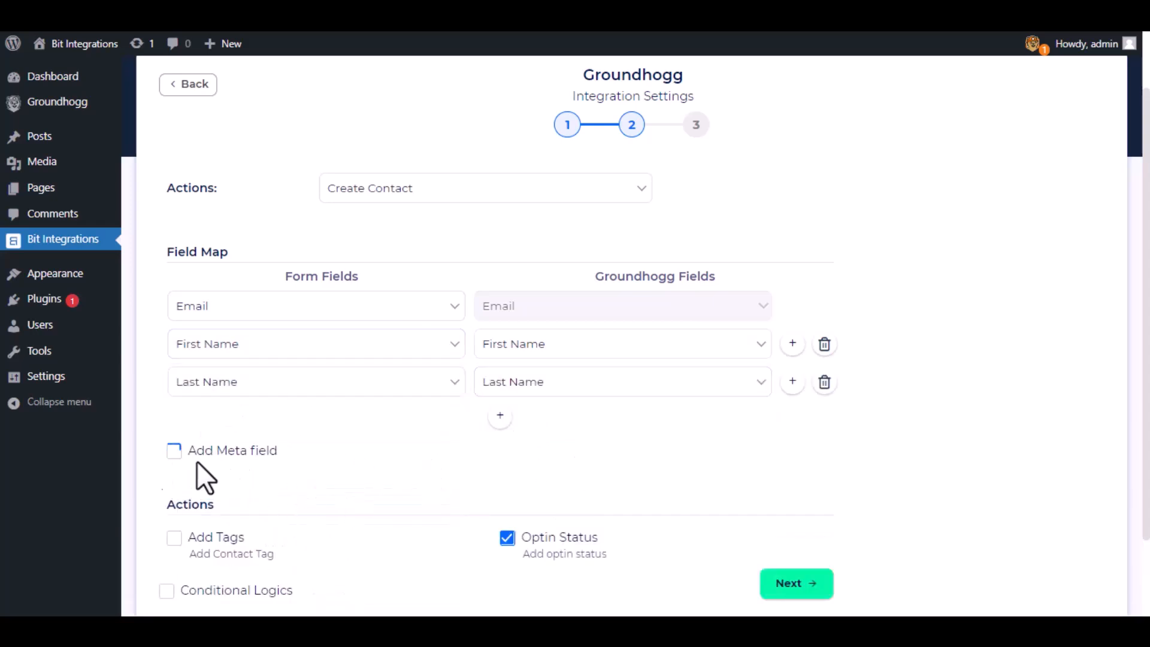
Try meta field mapping and conditional logic, leaving both switched off.
click(175, 452)
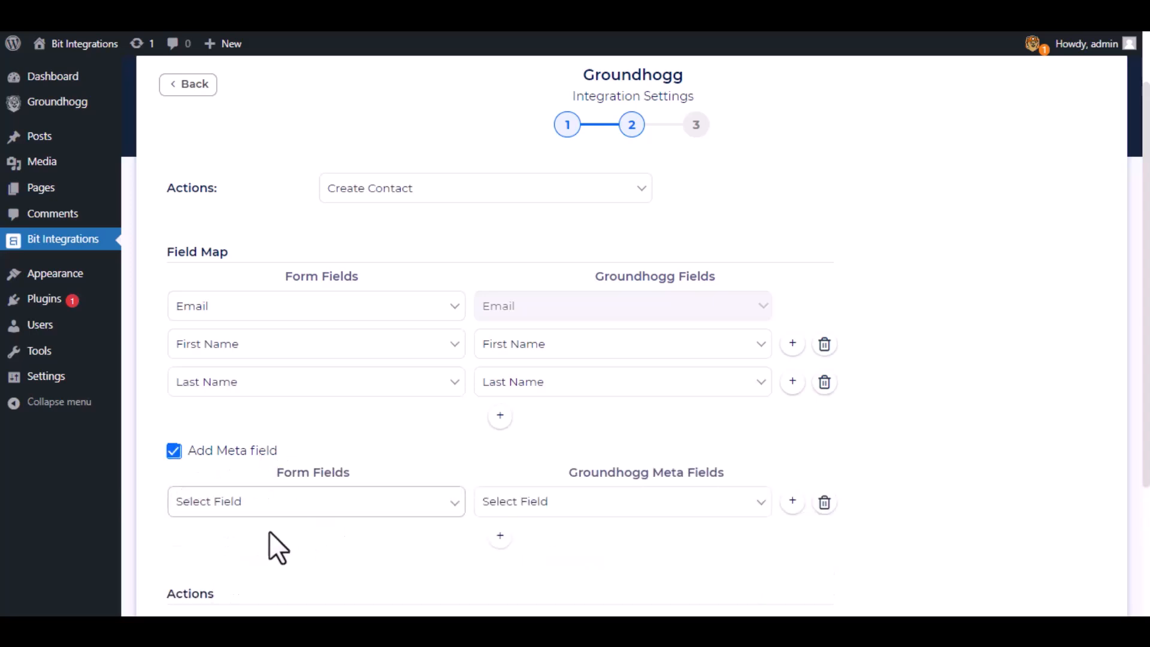
click(177, 458)
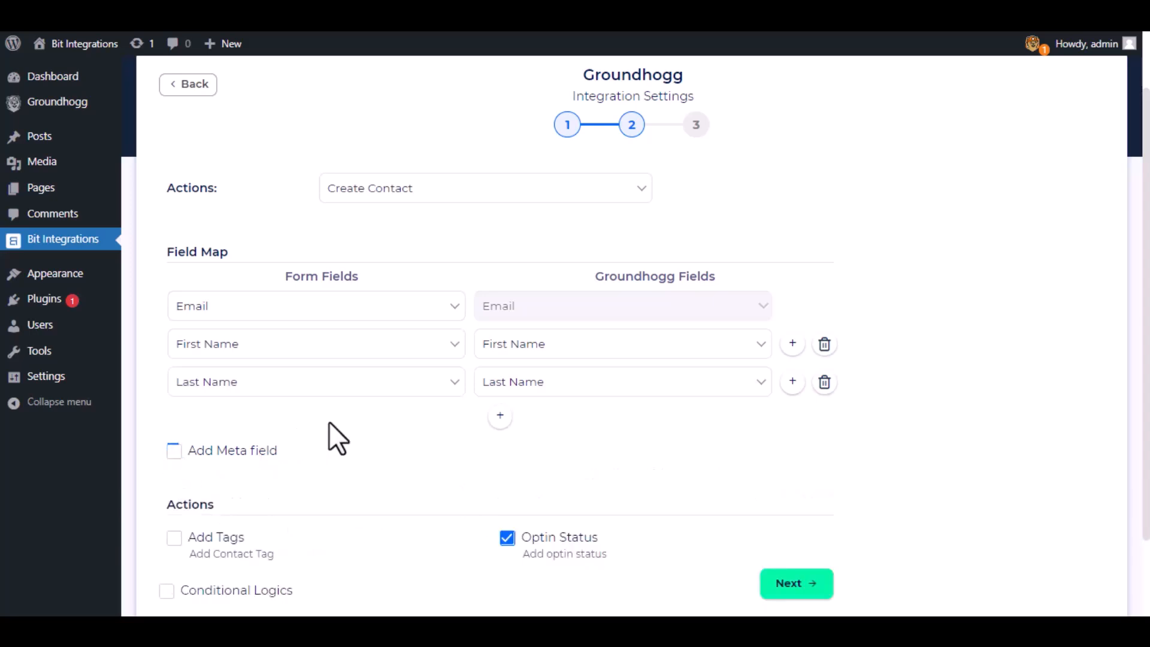
scroll(328, 421, down, 2)
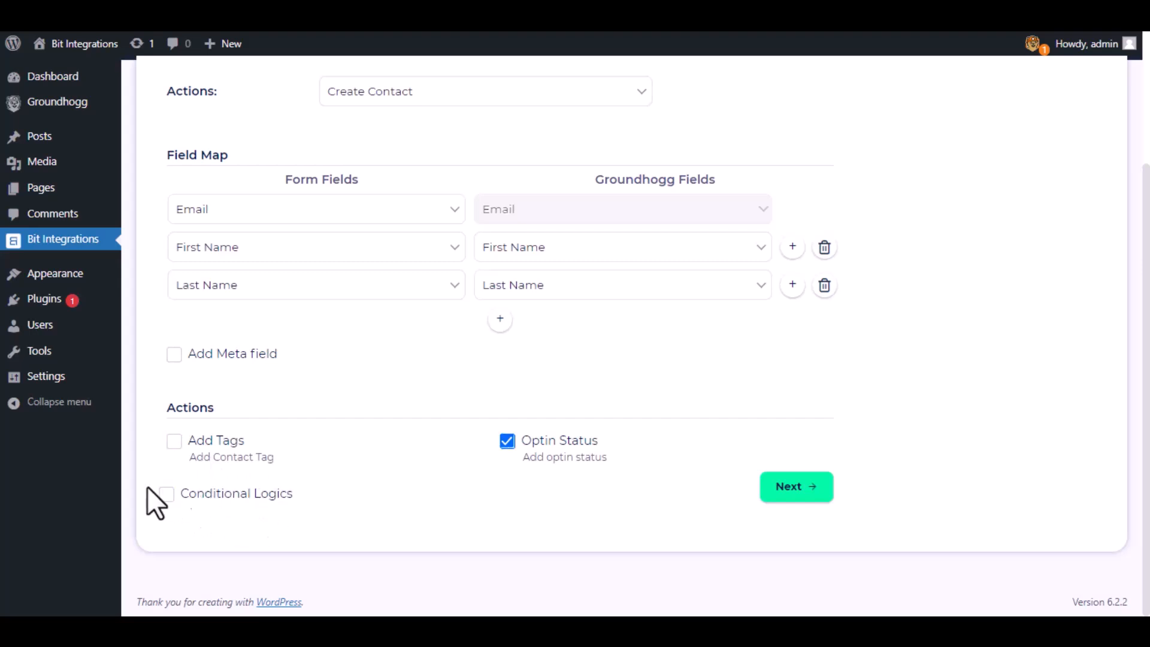
click(166, 493)
scroll(251, 503, down, 2)
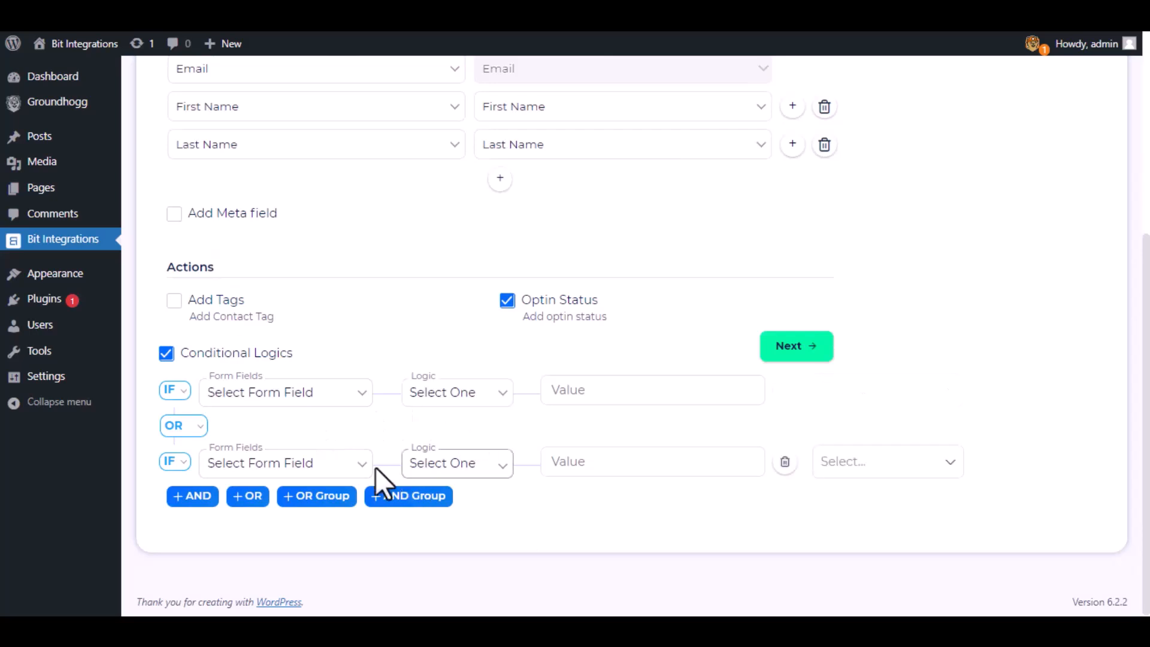
click(166, 353)
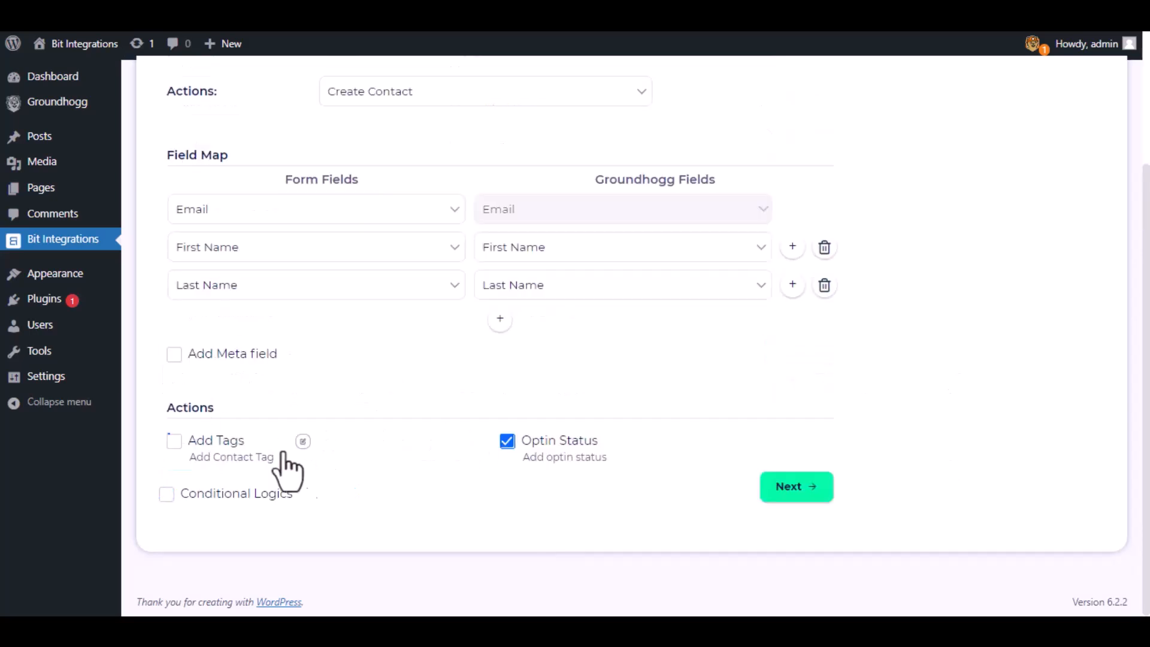
Advance to the Successfully Integrated step and Finish & Save the integration.
click(798, 491)
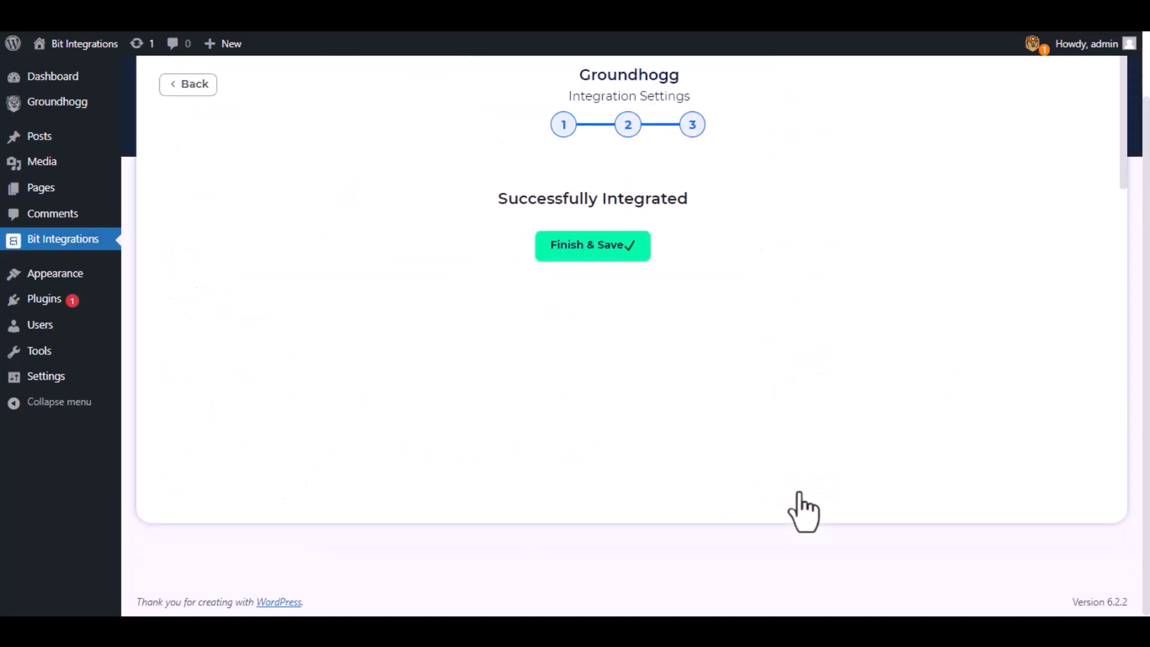
click(621, 257)
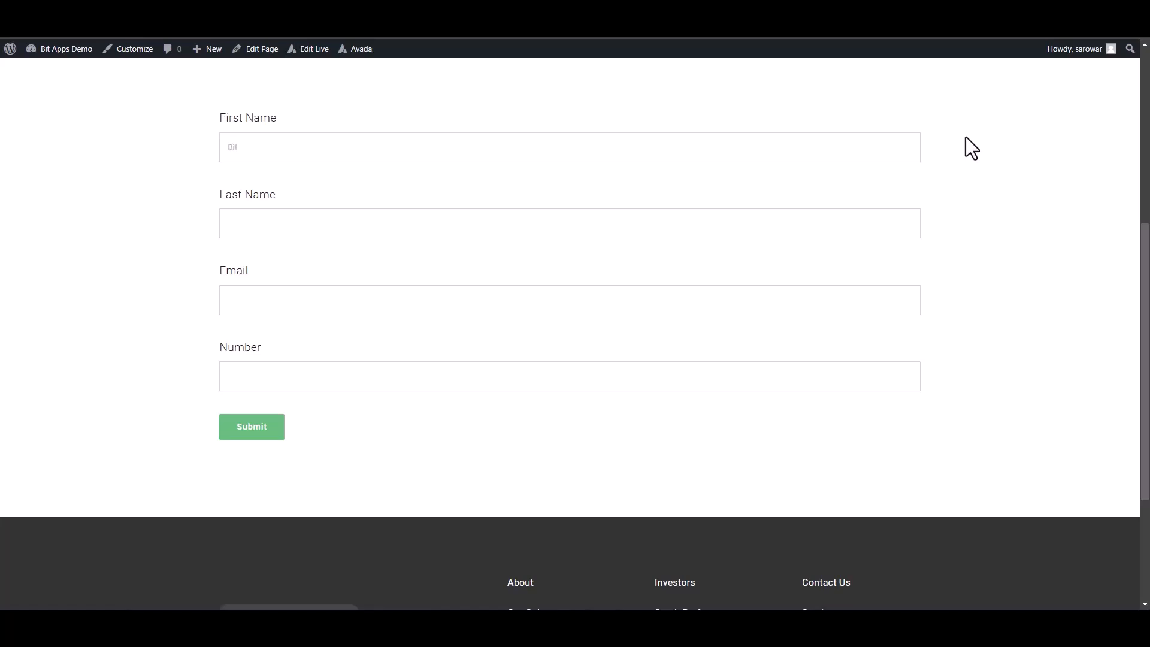
Enter a last name, an email address and a number, then submit the Avada test entry.
click(768, 214)
text(Integrations)
click(772, 309)
click(815, 384)
text(444555666)
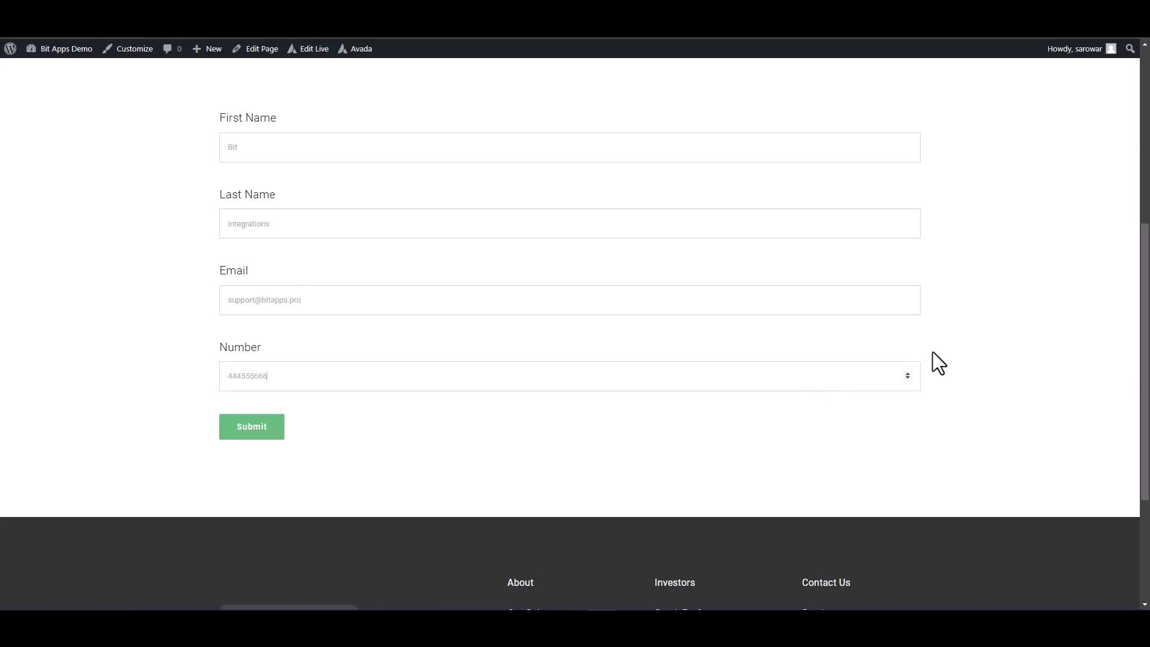
click(271, 428)
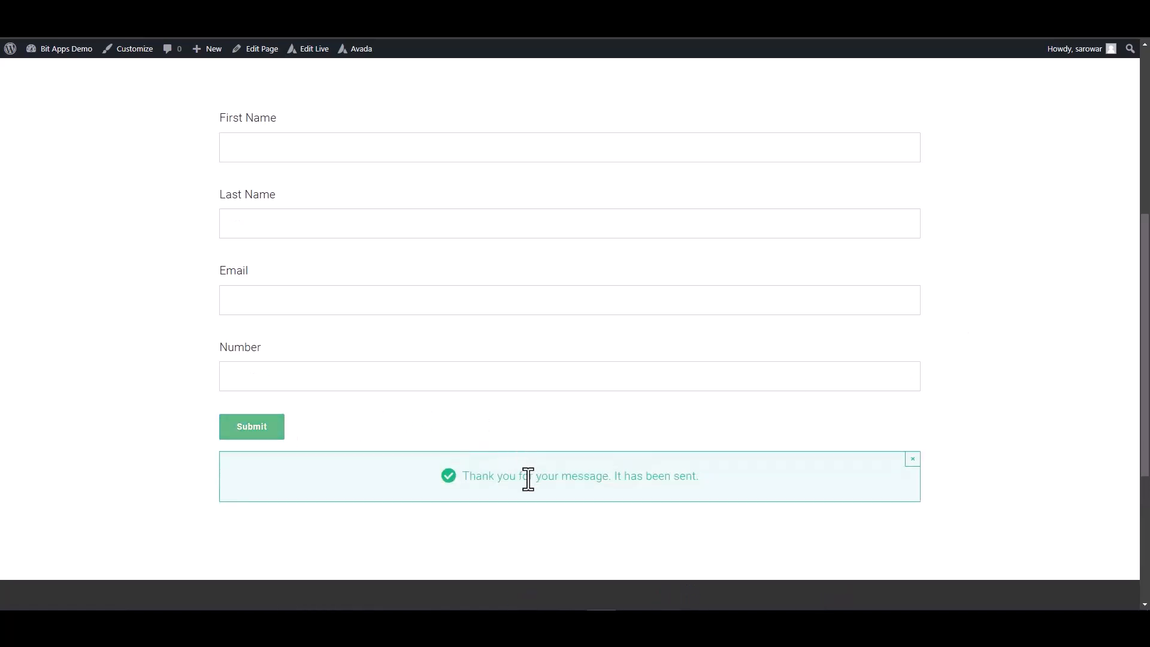
triple_click(527, 476)
click(1001, 483)
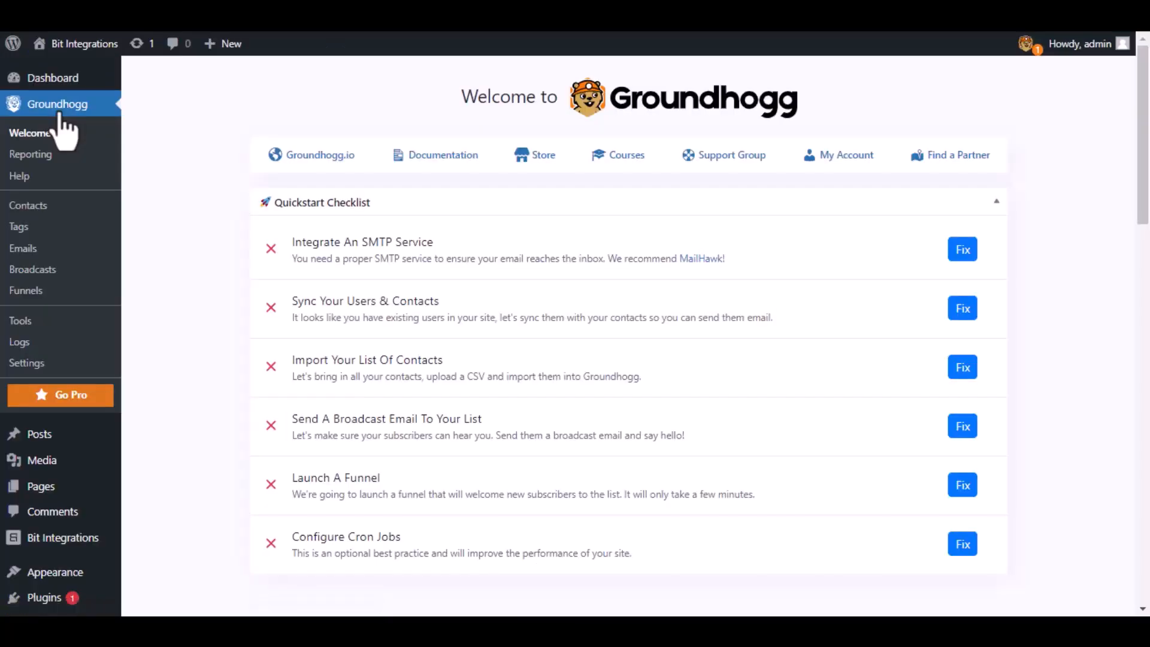
Open Groundhogg's Contacts list to see the contact created from the test entry.
click(41, 205)
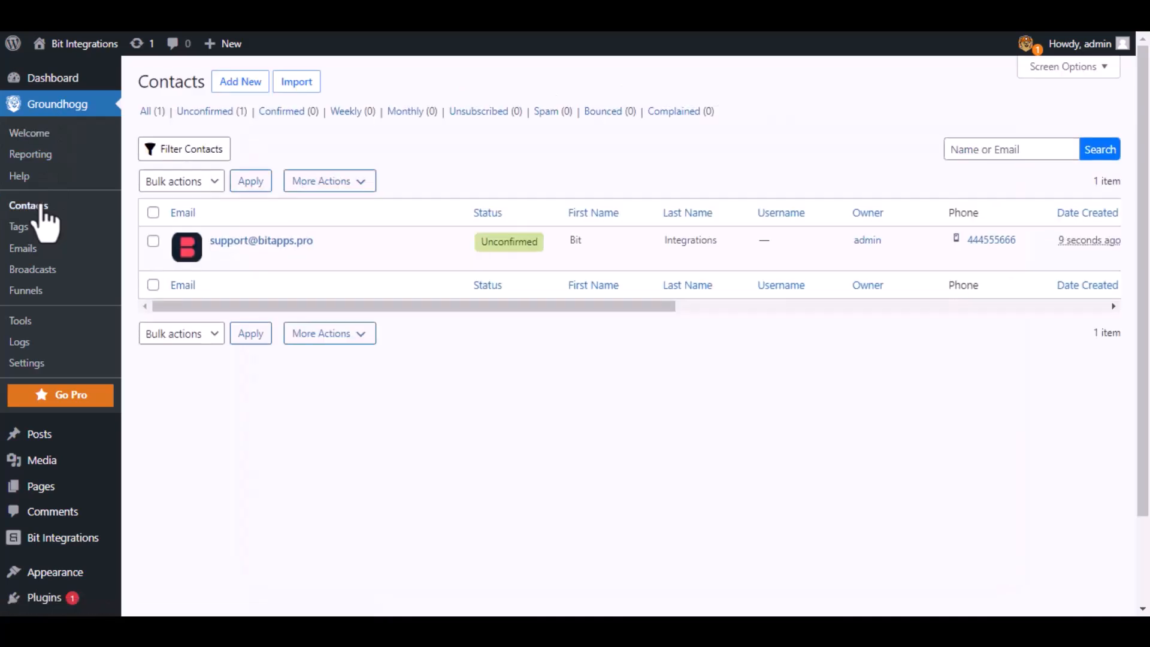